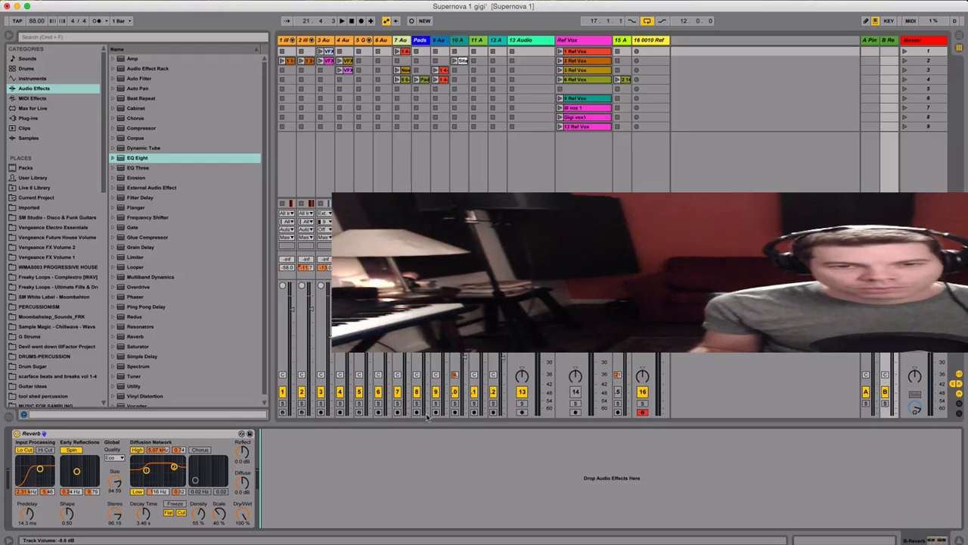
Play the song from around bar 17, checking it in both the Arrangement and Session views, and stop playback
{"action": "key", "text": "Tab"}
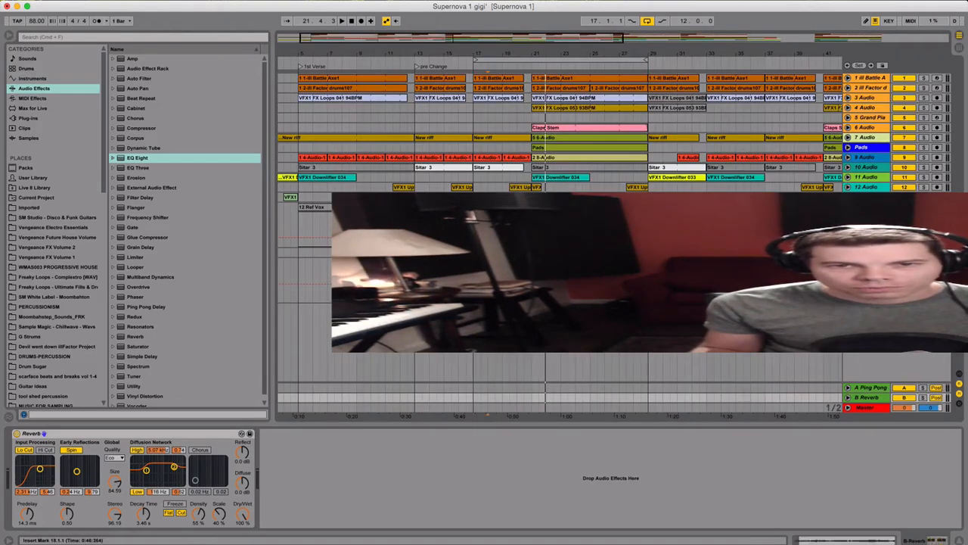
{"action": "left_click", "coordinate": [492, 215]}
{"action": "key", "text": "space"}
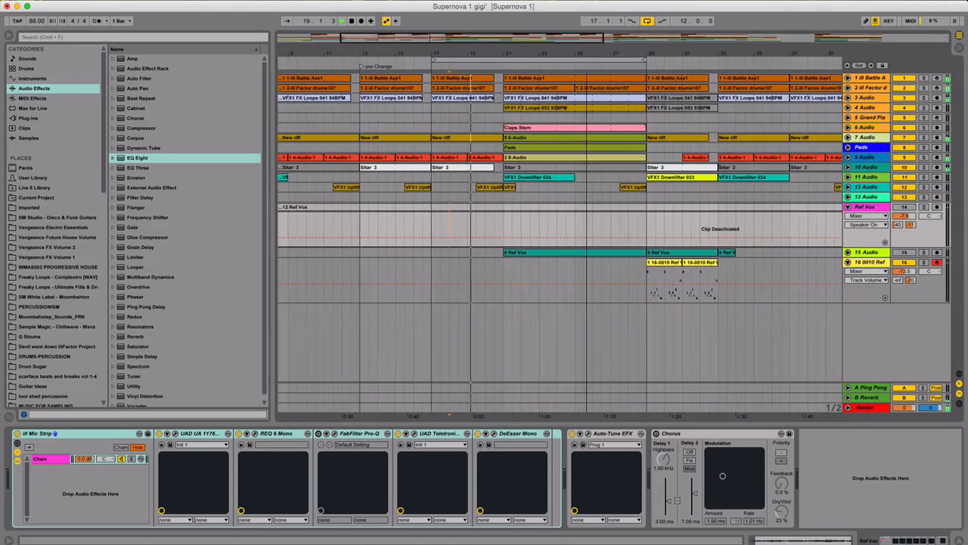
{"action": "key", "text": "Tab"}
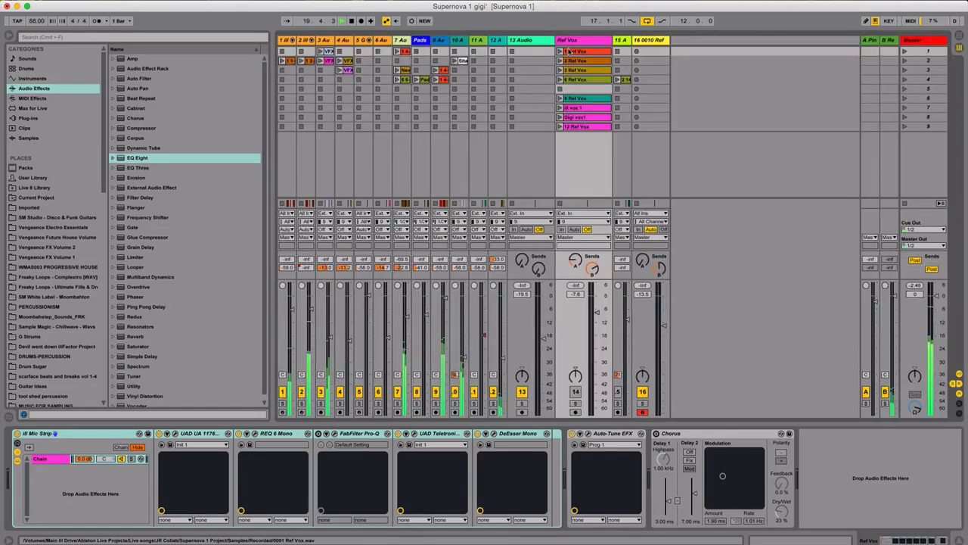
{"action": "key", "text": "Tab"}
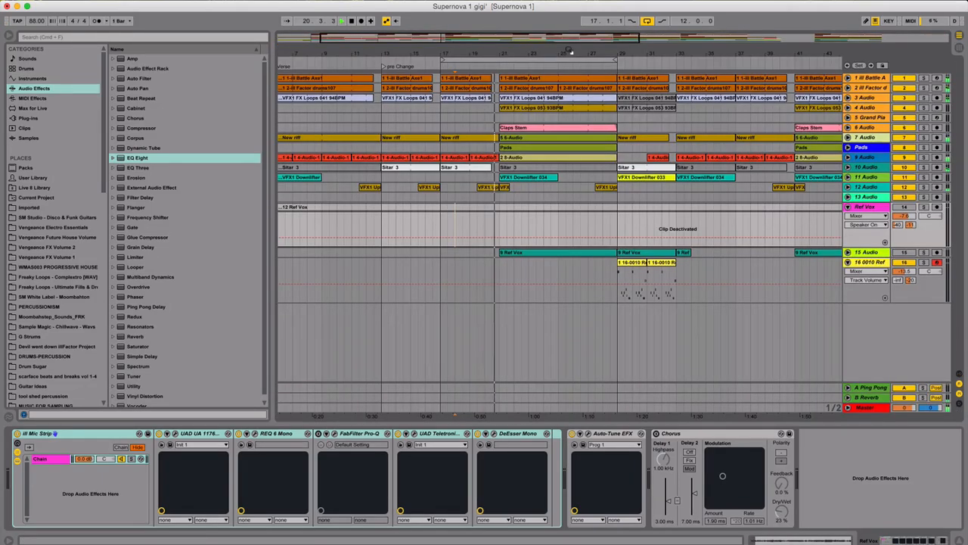
{"action": "key", "text": "Tab"}
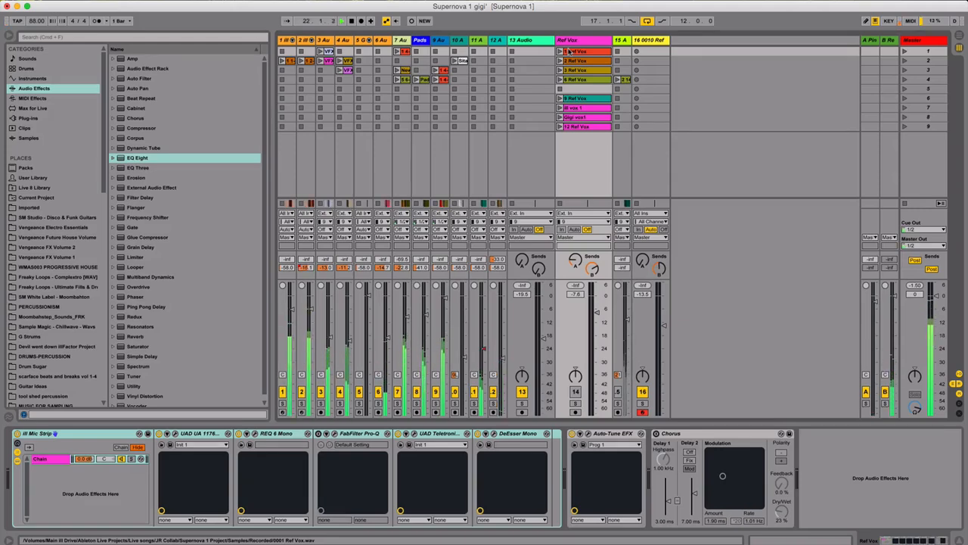
{"action": "key", "text": "space"}
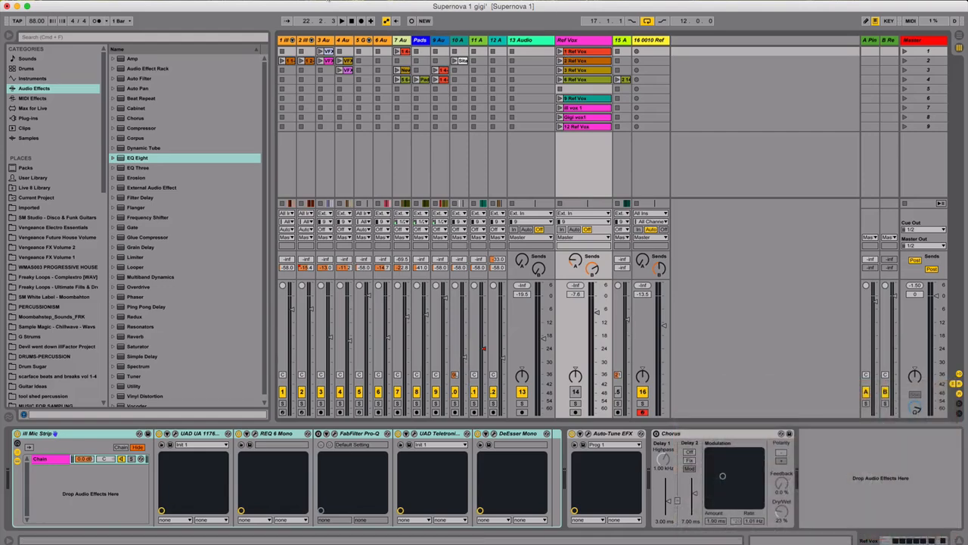
Fold the drum rack on track 1, solo drum track 2 and audition it alone
{"action": "left_click", "coordinate": [287, 40]}
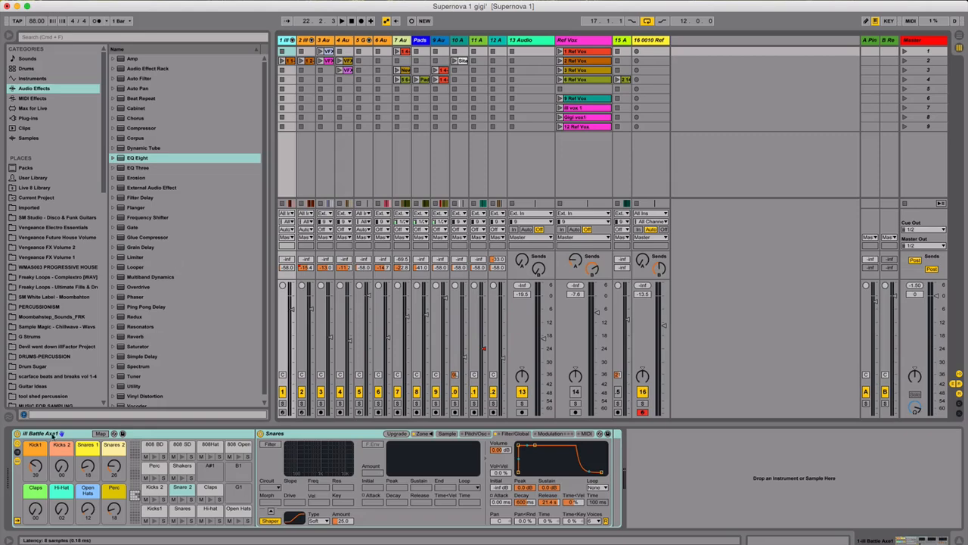
{"action": "double_click", "coordinate": [55, 434]}
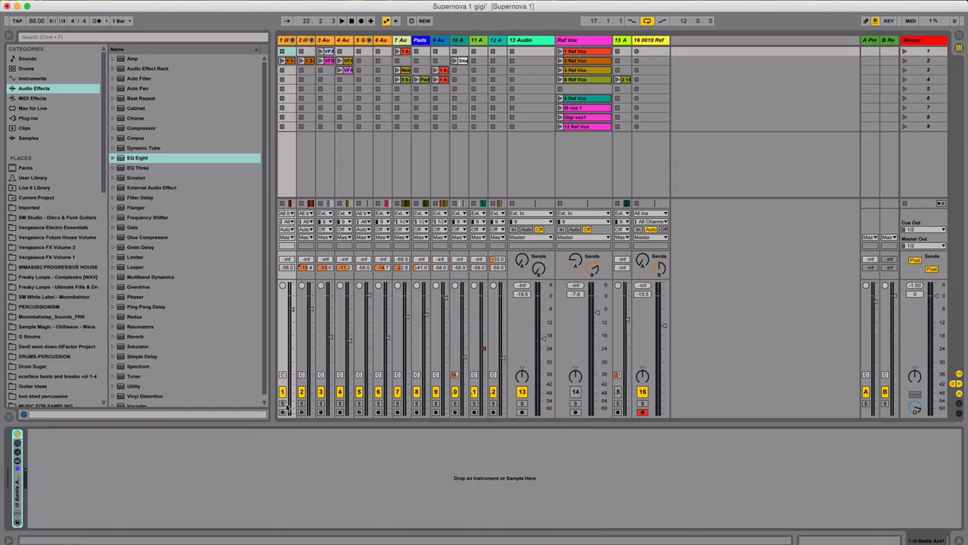
{"action": "left_click", "coordinate": [301, 403]}
{"action": "key", "text": "space"}
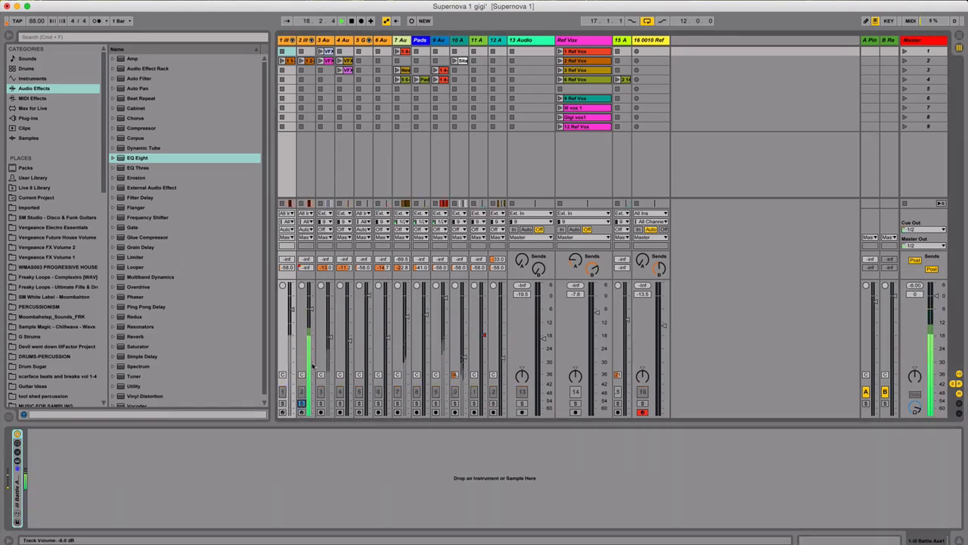
{"action": "key", "text": "space"}
Add a Compressor to drum track 2 and lower its threshold to -18.2 dB while listening
{"action": "left_click_drag", "start_coordinate": [137, 128], "coordinate": [307, 43]}
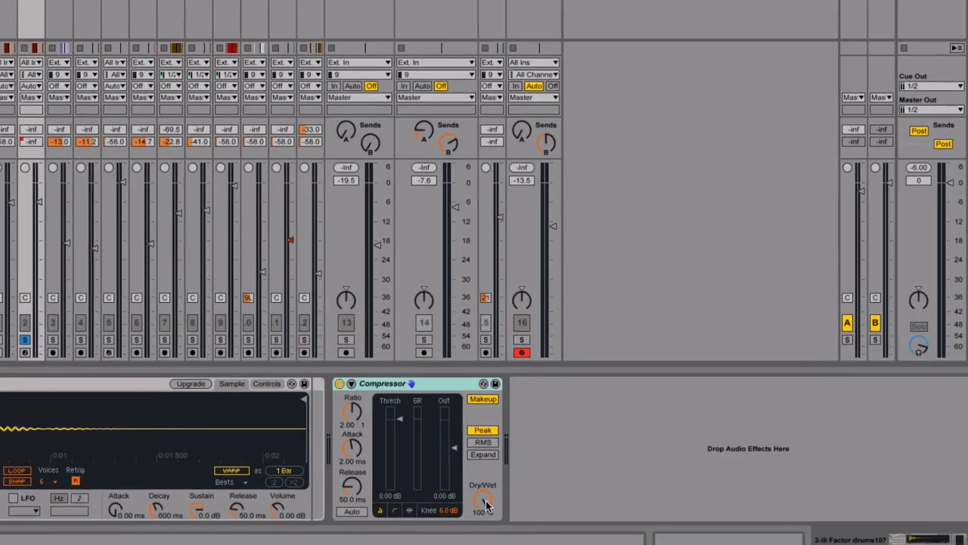
{"action": "left_click_drag", "start_coordinate": [485, 502], "coordinate": [485, 503]}
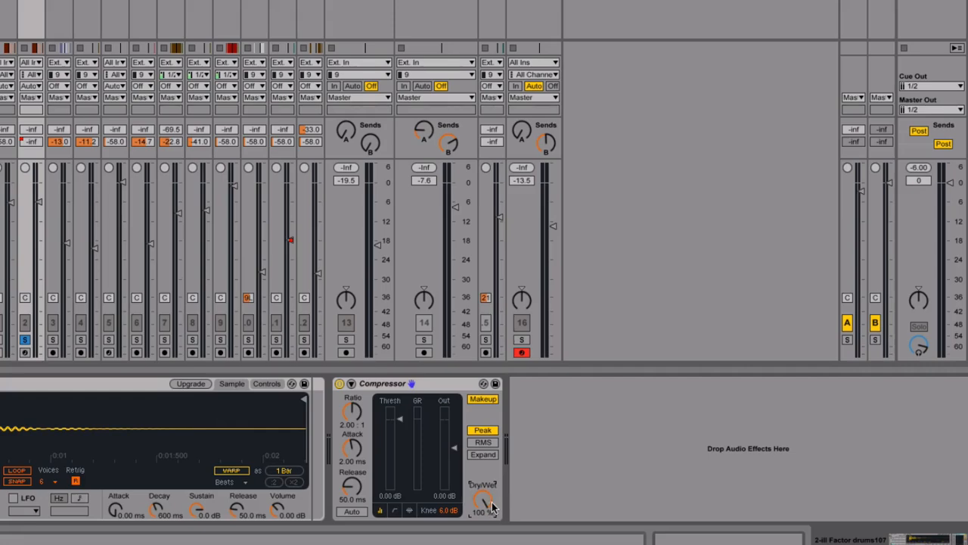
{"action": "key", "text": "space"}
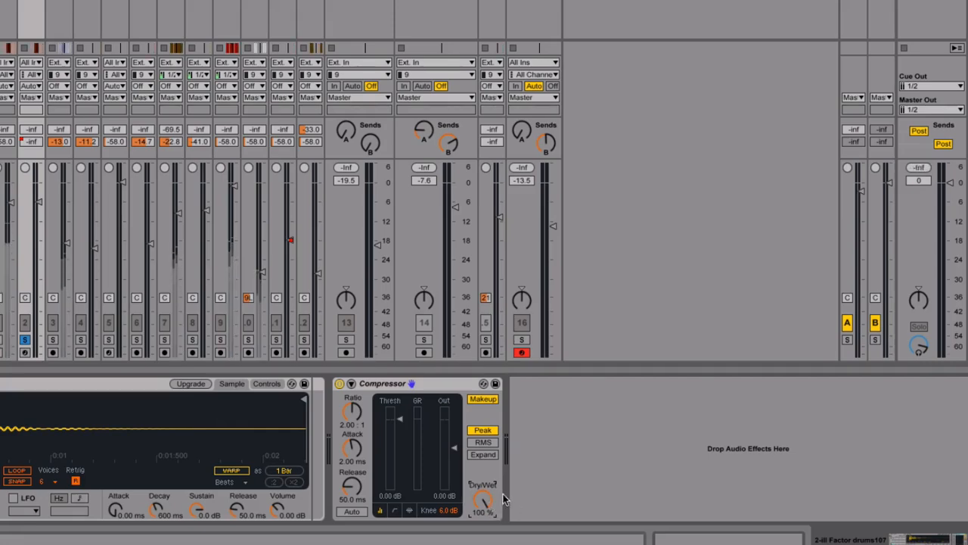
{"action": "left_click_drag", "start_coordinate": [400, 424], "coordinate": [400, 464]}
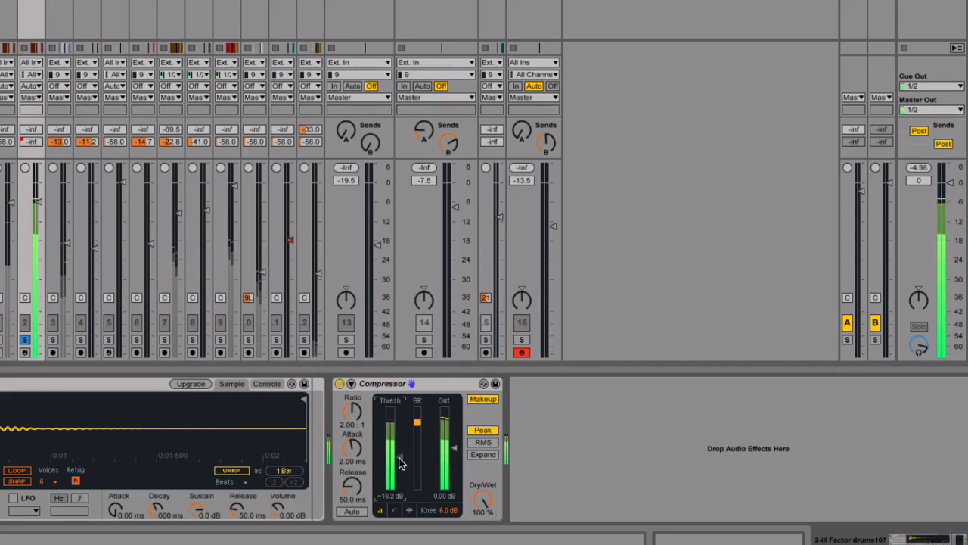
{"action": "key", "text": "space"}
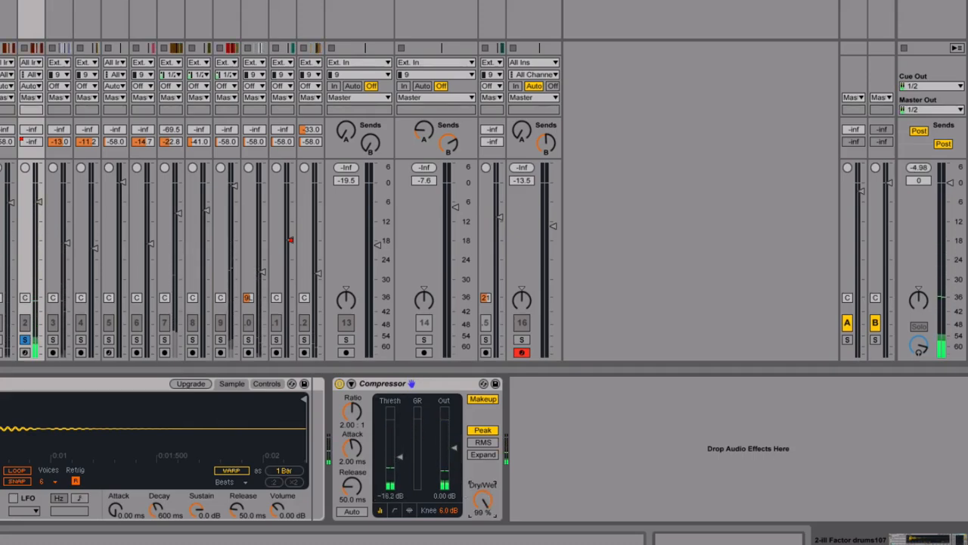
Audition the Compressor's Dry/Wet at 53%, 16% and 100%, and delete the device from drum track 2
{"action": "left_click_drag", "start_coordinate": [486, 500], "coordinate": [486, 524]}
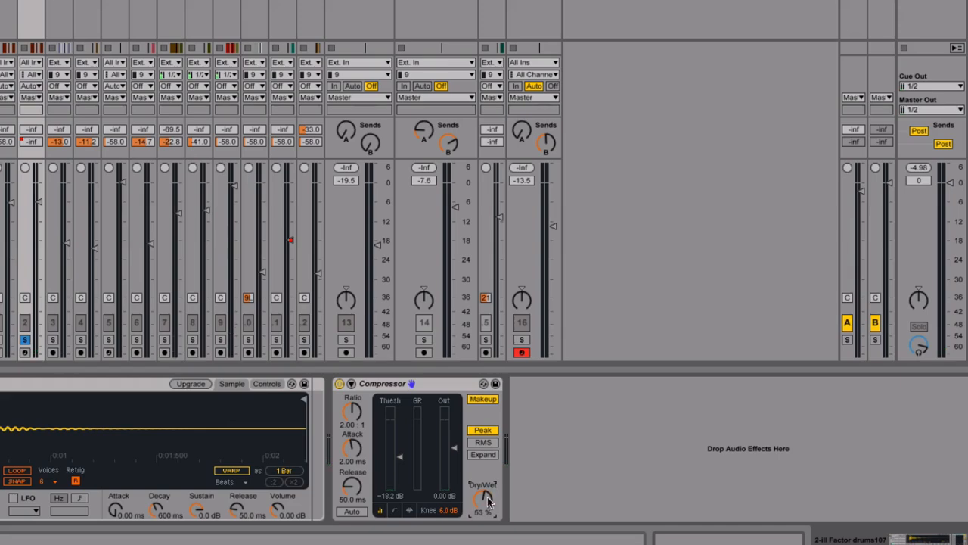
{"action": "key", "text": "space"}
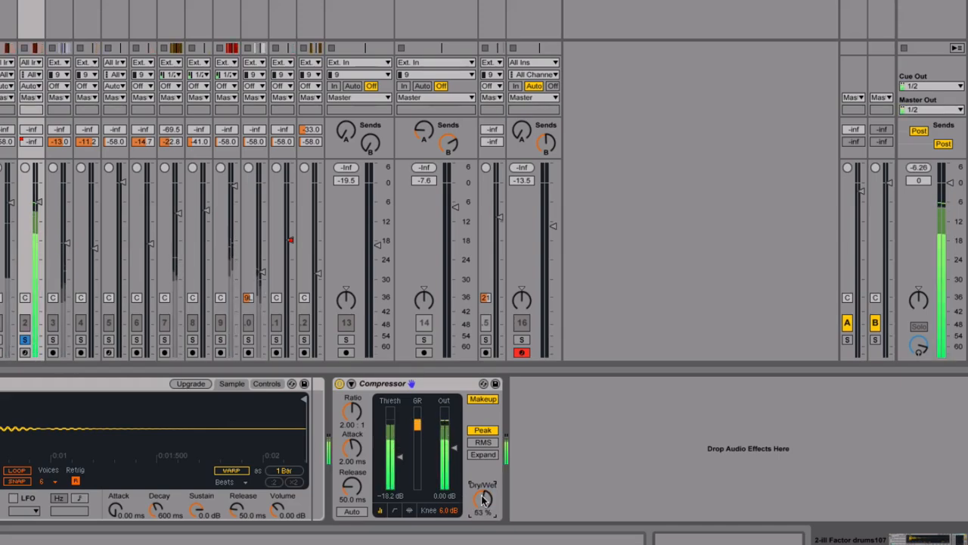
{"action": "left_click_drag", "start_coordinate": [482, 498], "coordinate": [483, 526]}
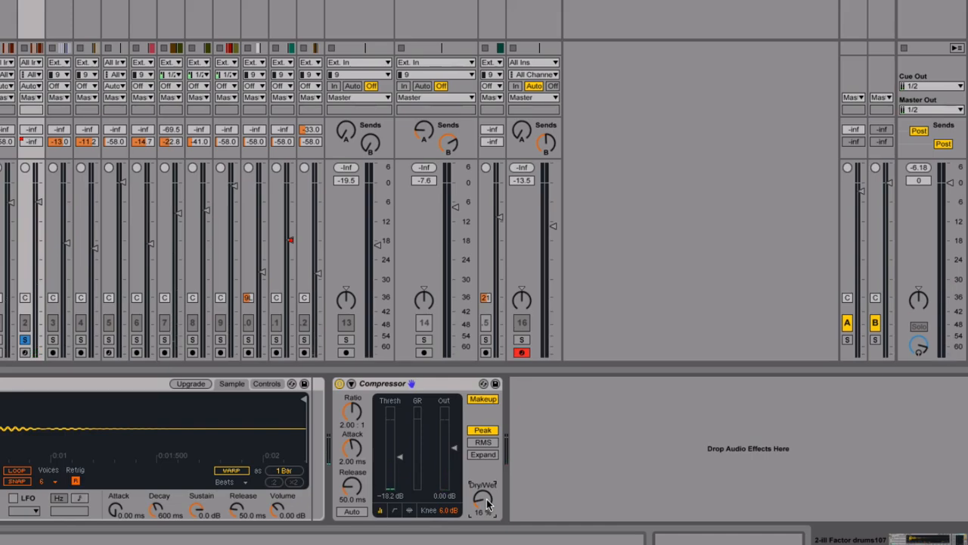
{"action": "left_click_drag", "start_coordinate": [487, 504], "coordinate": [488, 428]}
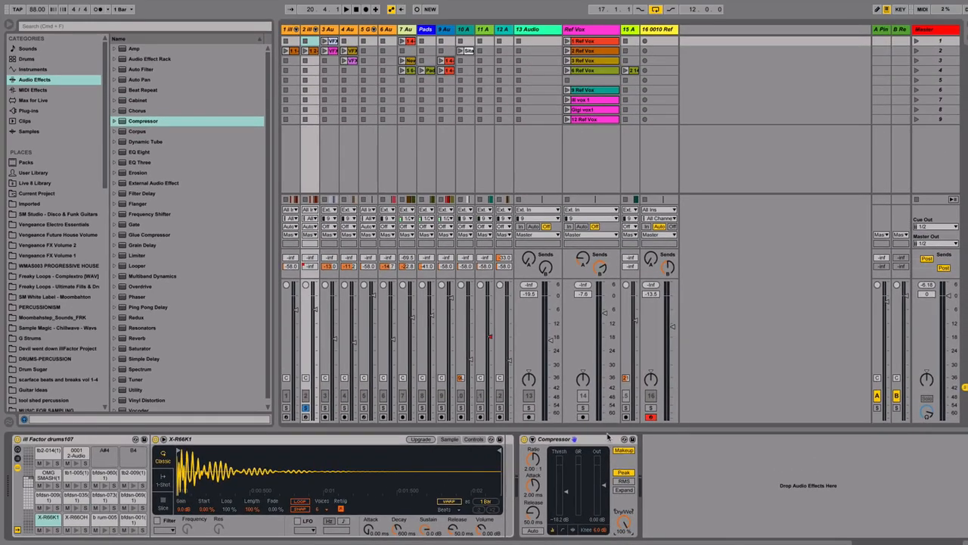
{"action": "left_click", "coordinate": [607, 439]}
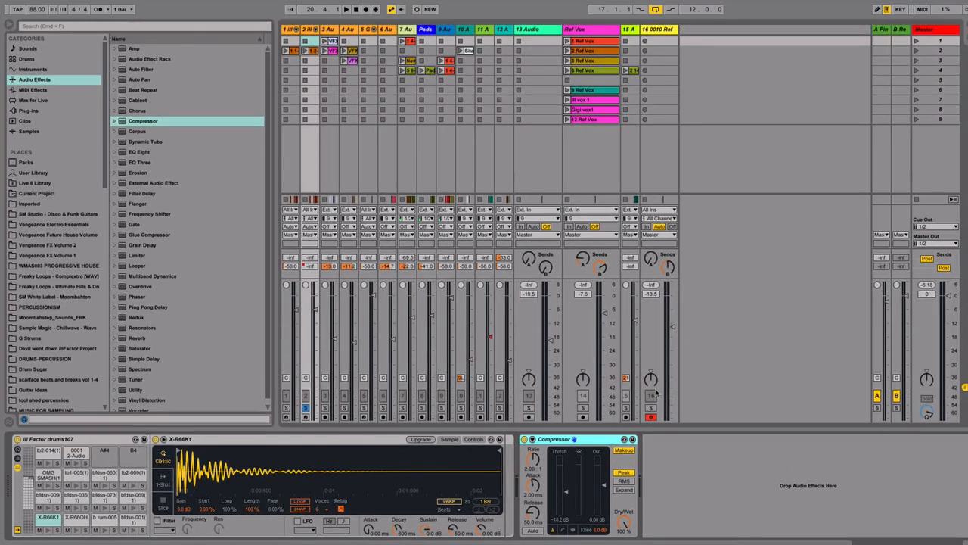
{"action": "key", "text": "Delete"}
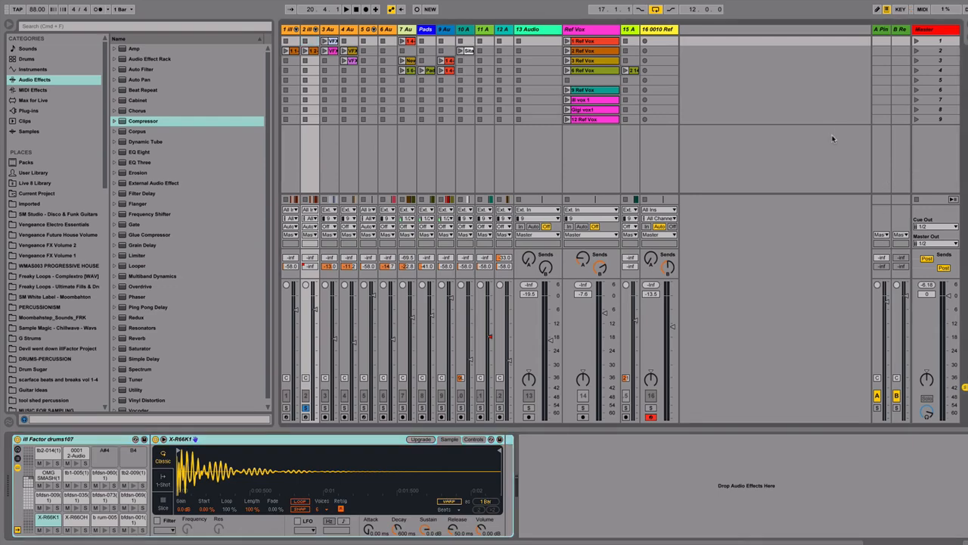
Create return track C with a Compressor on it, and turn off the solo on drum track 2
{"action": "key", "text": "super+alt+t"}
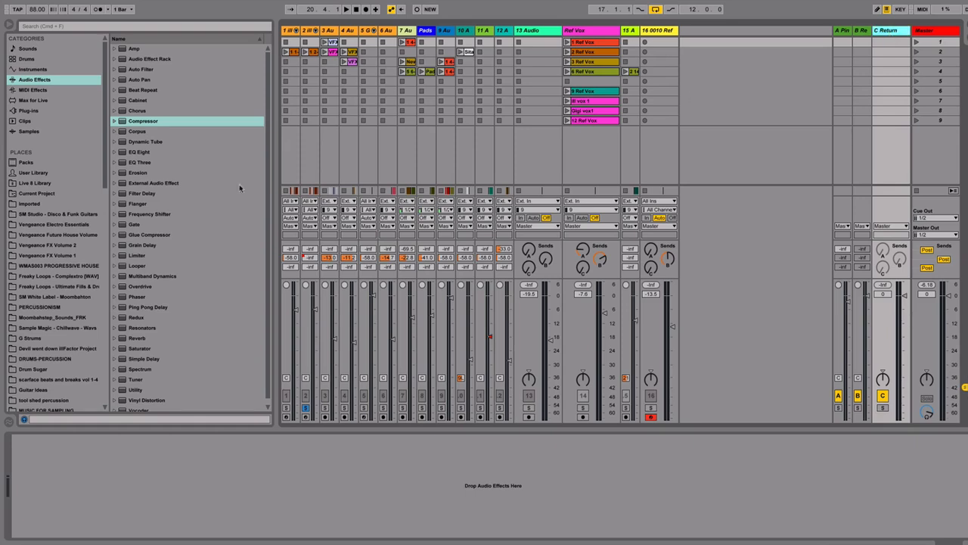
{"action": "left_click_drag", "start_coordinate": [131, 123], "coordinate": [894, 32]}
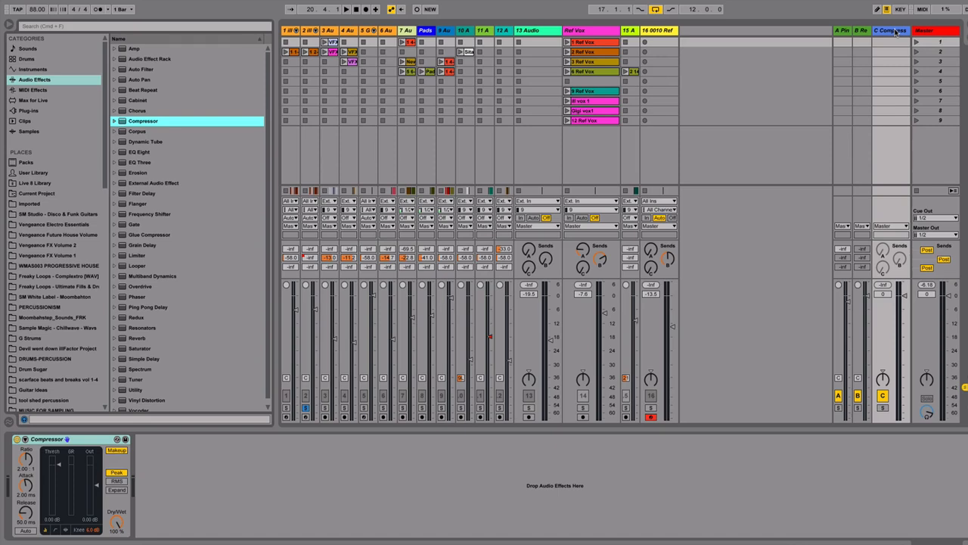
{"action": "left_click", "coordinate": [306, 409]}
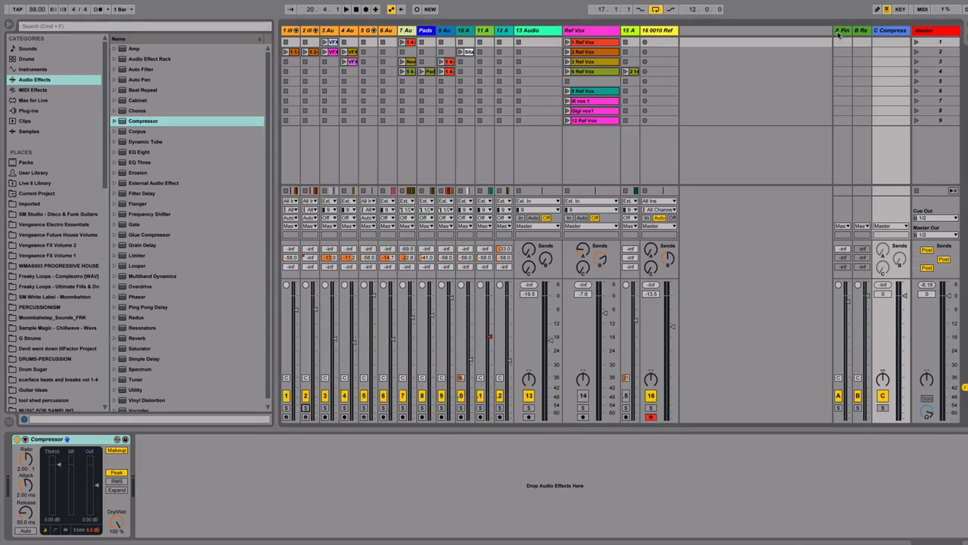
{"action": "left_click", "coordinate": [892, 31]}
Raise Send C to 0 dB on tracks 1 to 6 together, widening the tracks for the adjustment and narrowing them again
{"action": "left_click", "coordinate": [284, 30]}
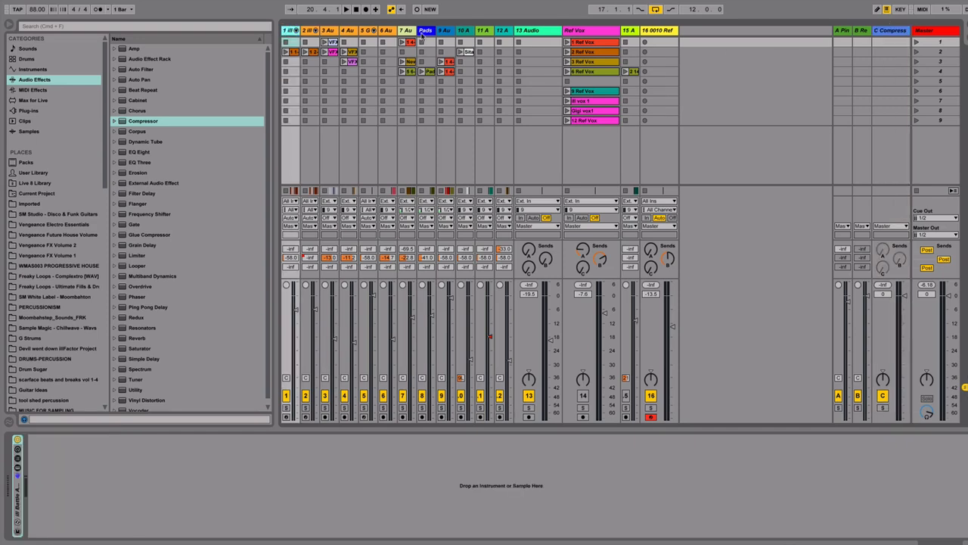
{"action": "left_click", "coordinate": [388, 31], "text": "shift"}
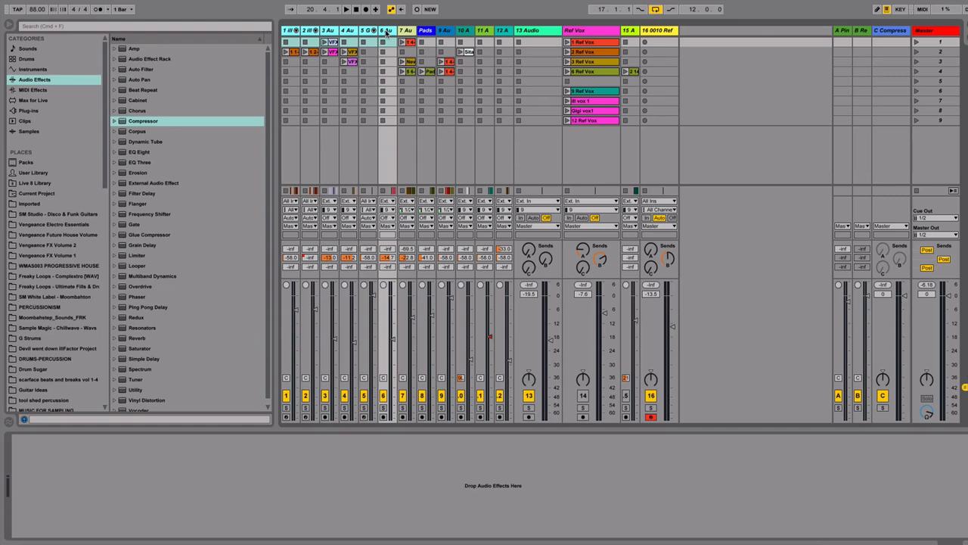
{"action": "left_click_drag", "start_coordinate": [396, 30], "coordinate": [412, 28]}
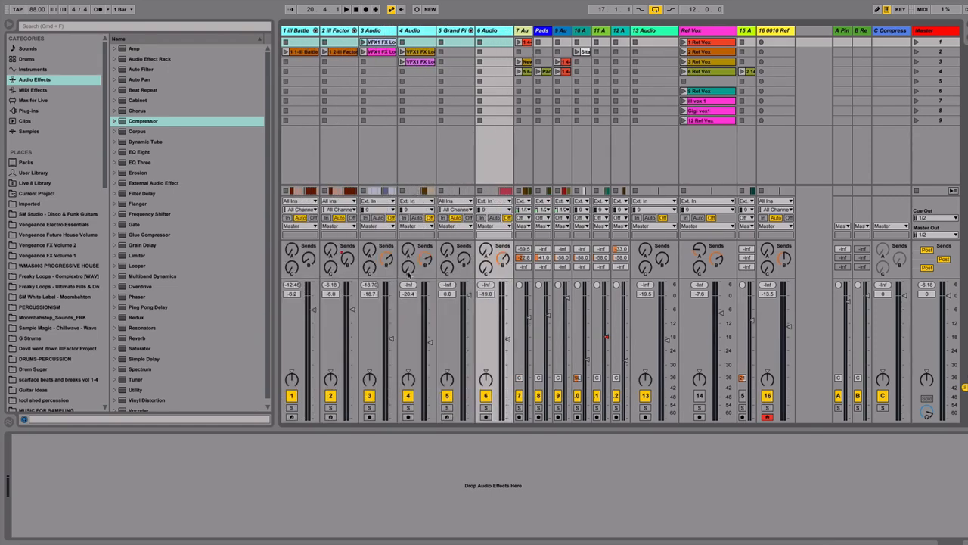
{"action": "left_click_drag", "start_coordinate": [410, 272], "coordinate": [409, 245]}
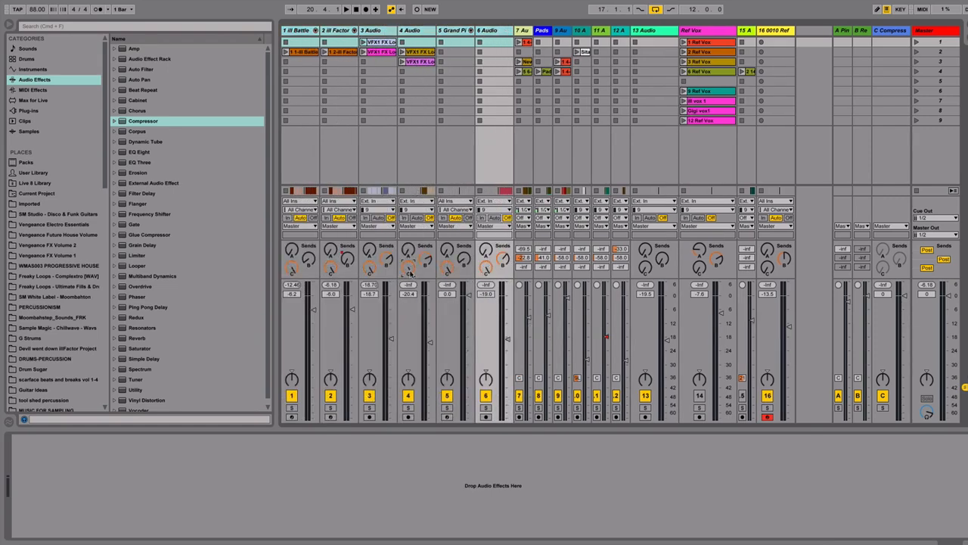
{"action": "left_click", "coordinate": [506, 30]}
{"action": "left_click_drag", "start_coordinate": [507, 30], "coordinate": [495, 32]}
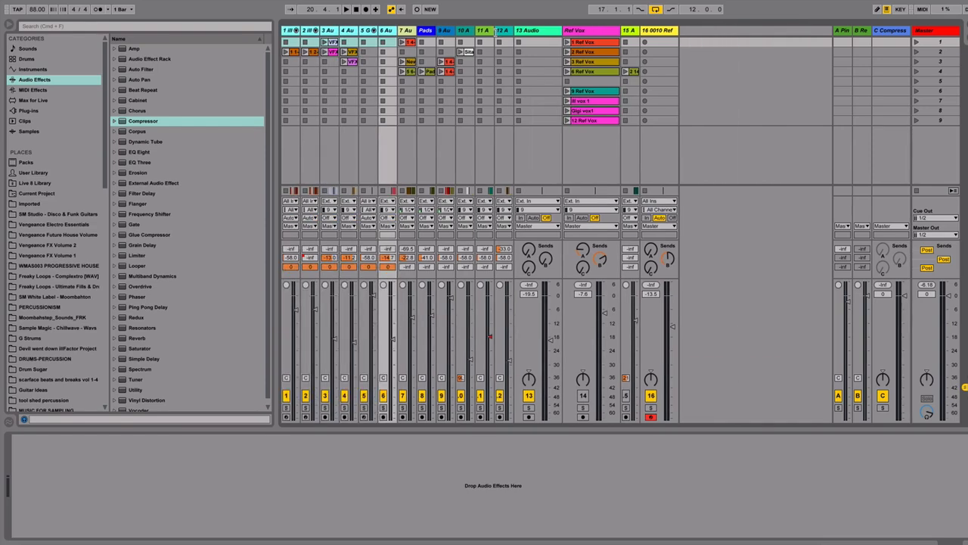
Solo the Compressor return track and lower its volume to -10.2 dB while playing the song
{"action": "left_click", "coordinate": [893, 31]}
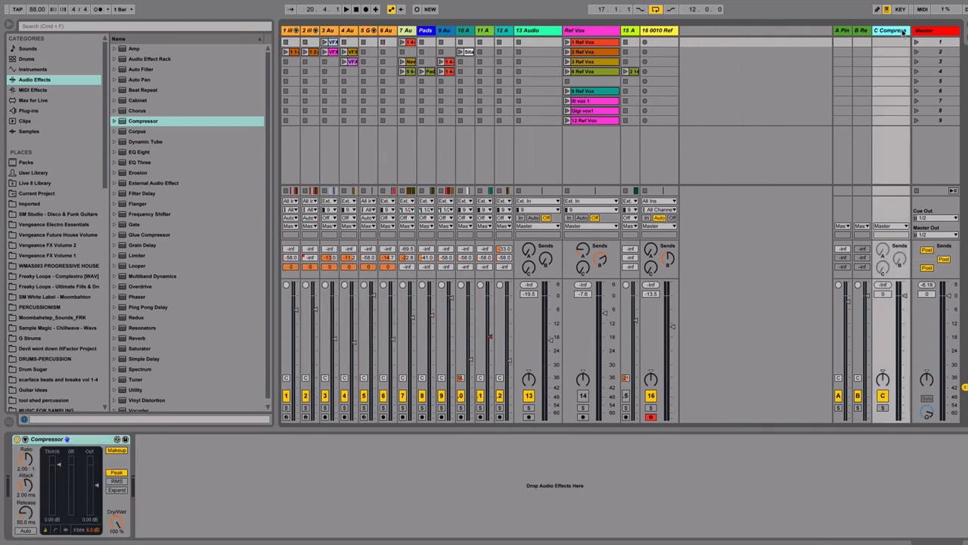
{"action": "key", "text": "space"}
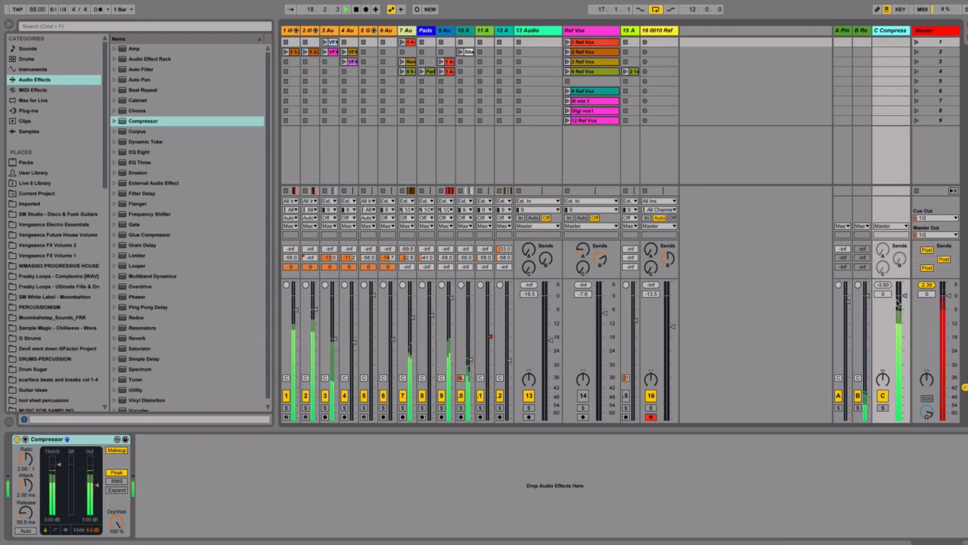
{"action": "left_click", "coordinate": [882, 408]}
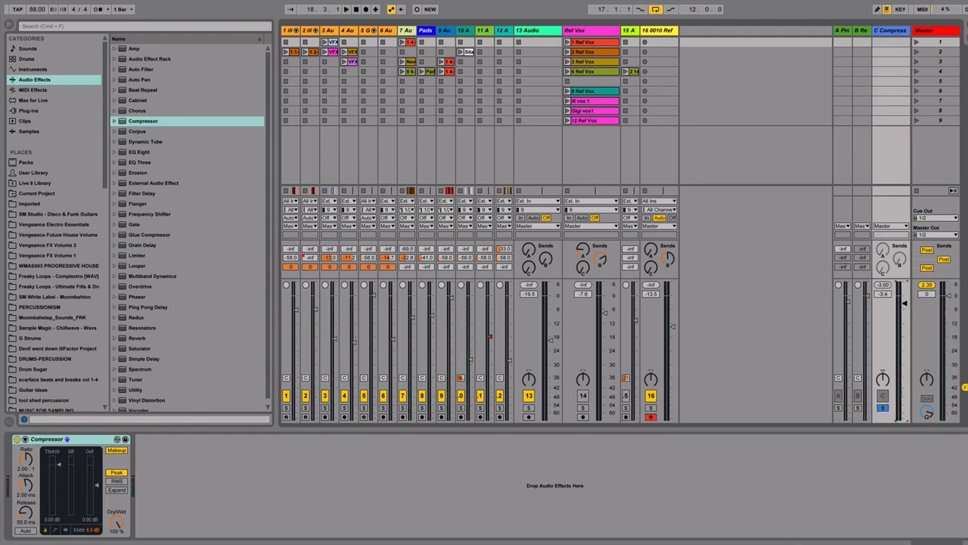
{"action": "key", "text": "space"}
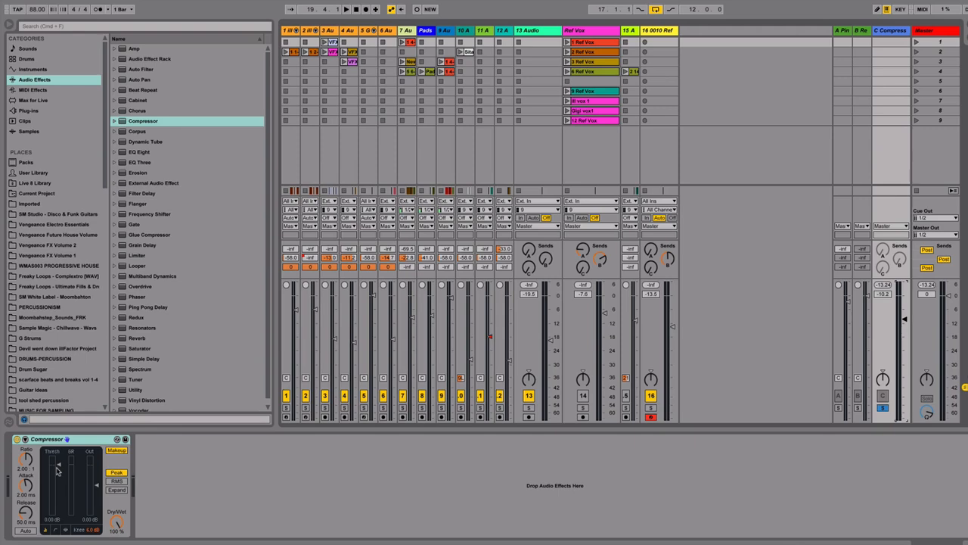
Set the return's Compressor to threshold -32.0 dB, ratio 3.41:1, attack 1.16 ms and release 73.9 ms while auditioning it soloed
{"action": "left_click_drag", "start_coordinate": [58, 469], "coordinate": [58, 500]}
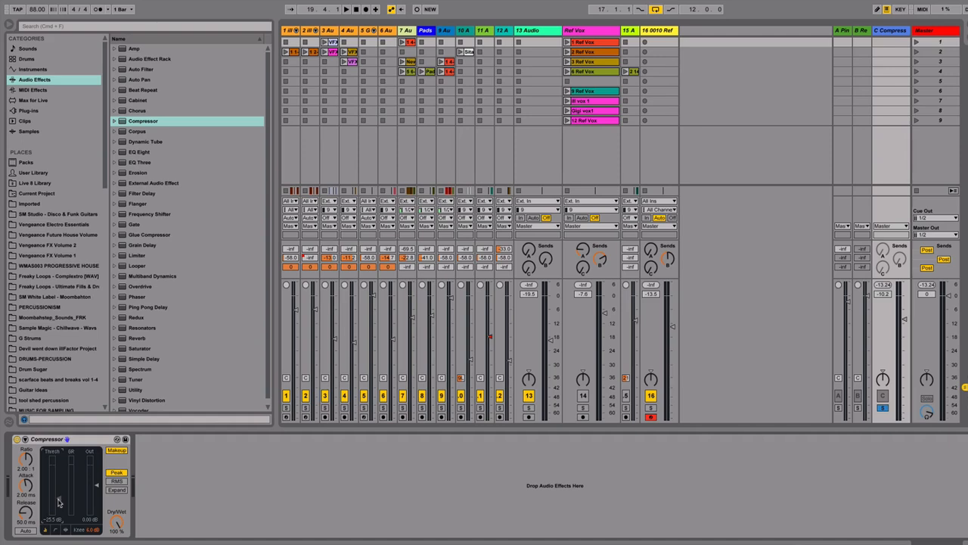
{"action": "key", "text": "space"}
{"action": "left_click_drag", "start_coordinate": [59, 501], "coordinate": [59, 522]}
{"action": "key", "text": "space"}
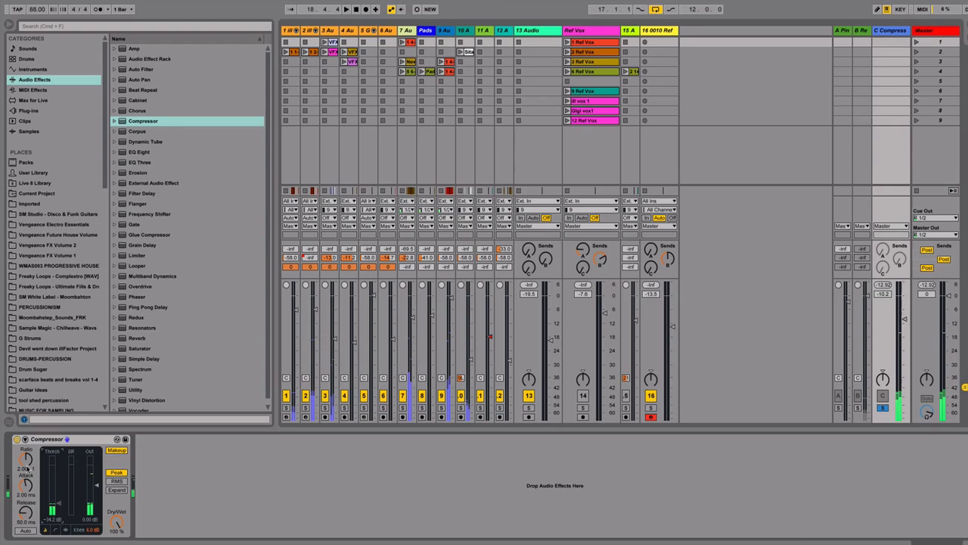
{"action": "left_click_drag", "start_coordinate": [25, 458], "coordinate": [25, 449]}
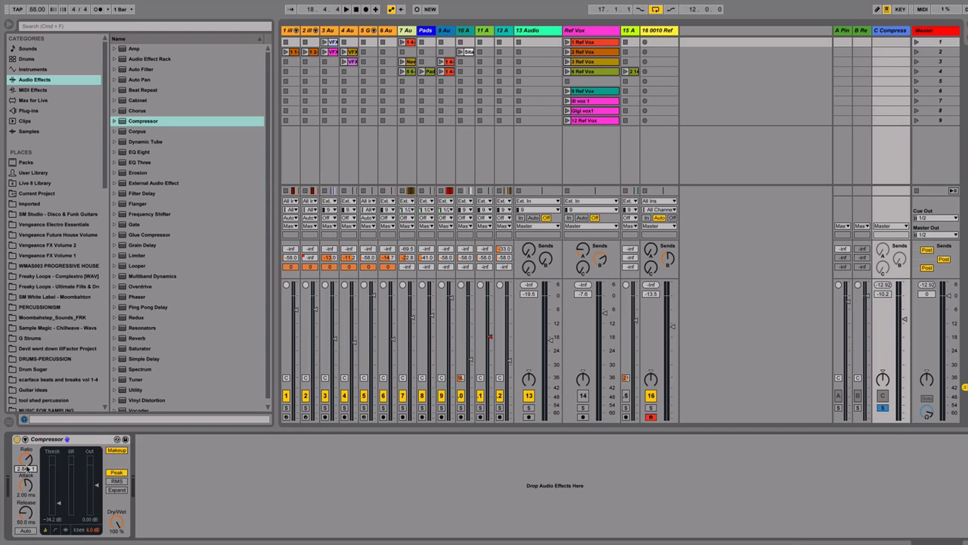
{"action": "left_click_drag", "start_coordinate": [25, 460], "coordinate": [25, 450]}
{"action": "key", "text": "space"}
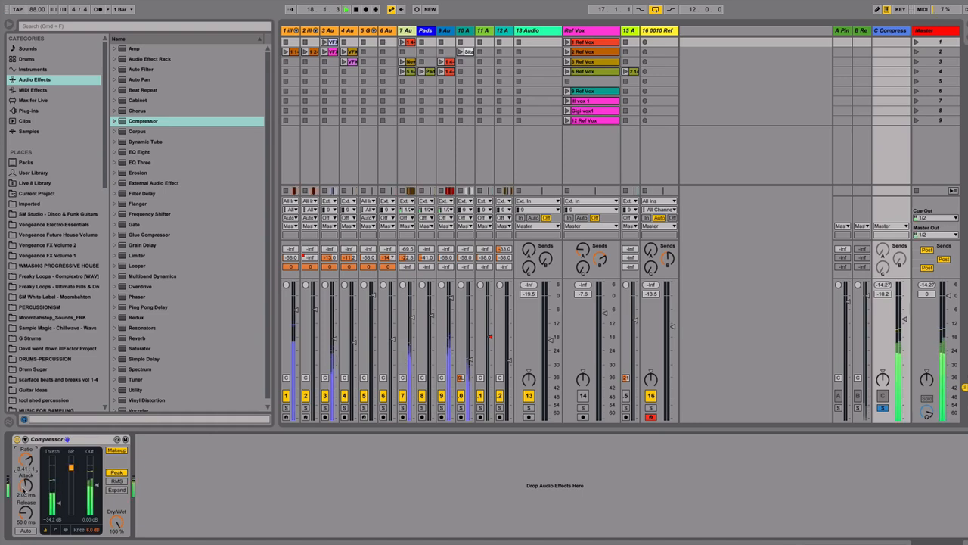
{"action": "left_click_drag", "start_coordinate": [25, 488], "coordinate": [25, 508]}
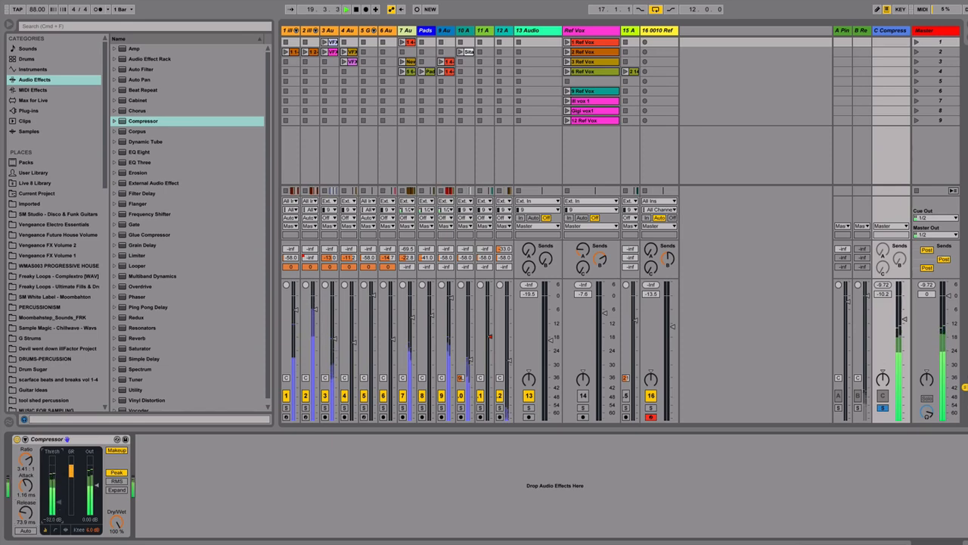
{"action": "key", "text": "space"}
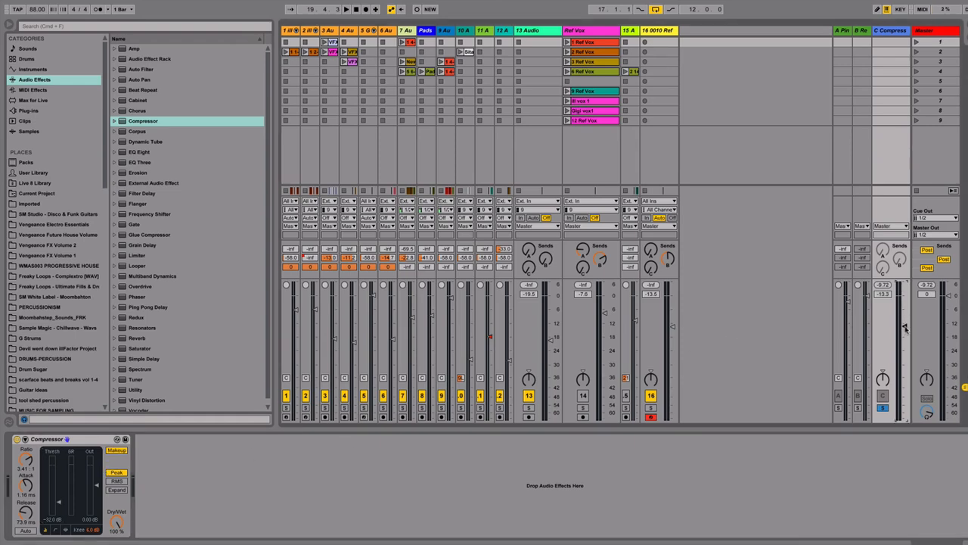
Unsolo the Compressor return, lower its volume to -14.2 dB, and switch the return off and on during playback to compare
{"action": "left_click", "coordinate": [882, 407]}
{"action": "key", "text": "space"}
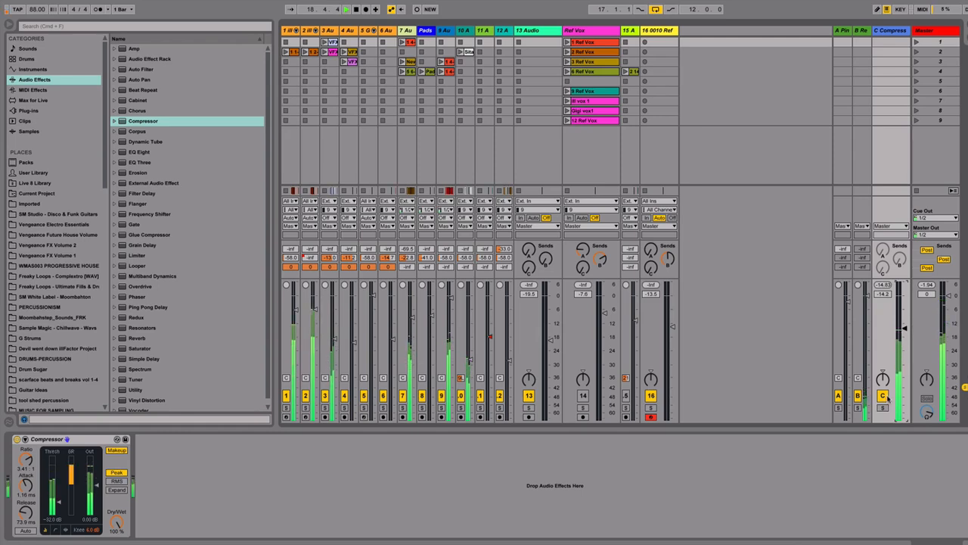
{"action": "left_click", "coordinate": [883, 395]}
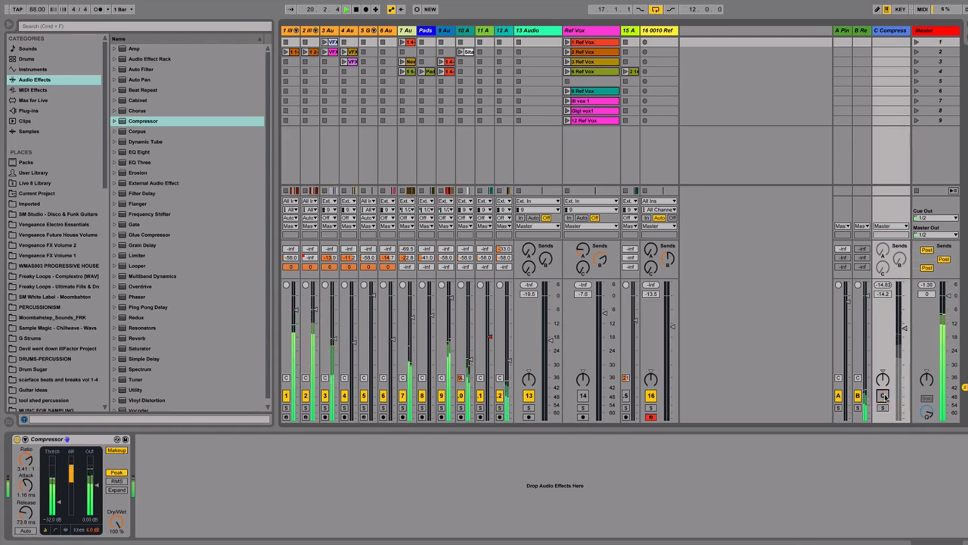
{"action": "left_click", "coordinate": [883, 395]}
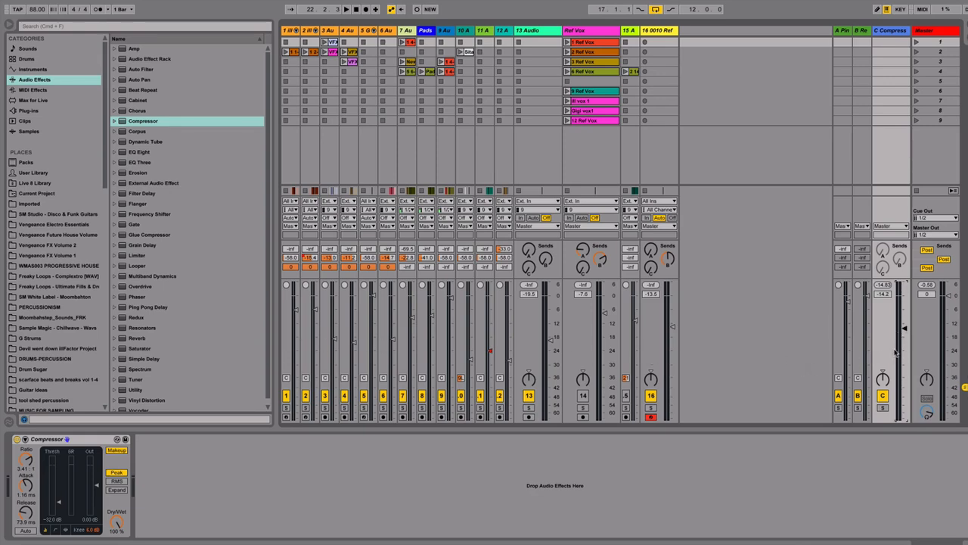
Solo the Compressor return to lower its volume to -18.7 dB, and turn the solo off to hear the full mix
{"action": "left_click", "coordinate": [882, 407]}
{"action": "key", "text": "space"}
{"action": "key", "text": "space"}
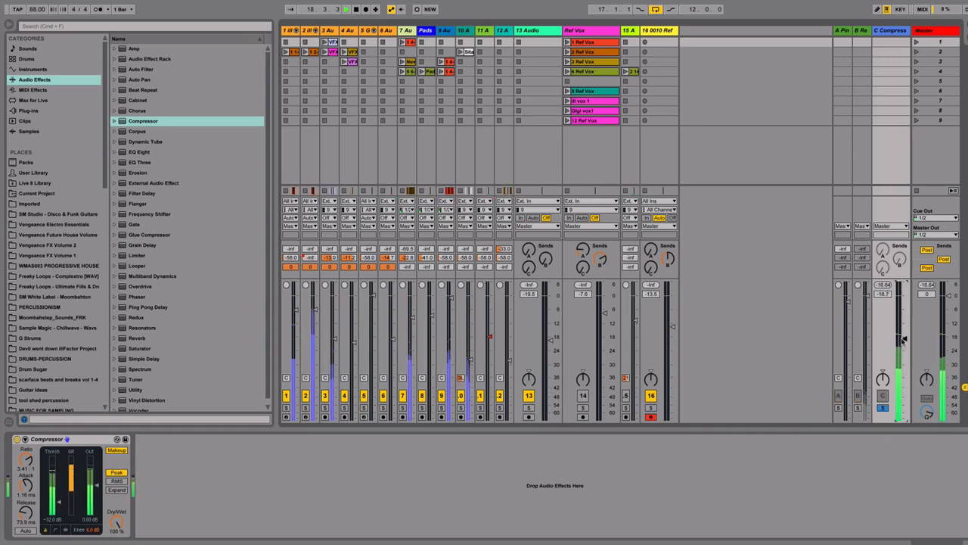
{"action": "left_click", "coordinate": [882, 407]}
{"action": "key", "text": "space"}
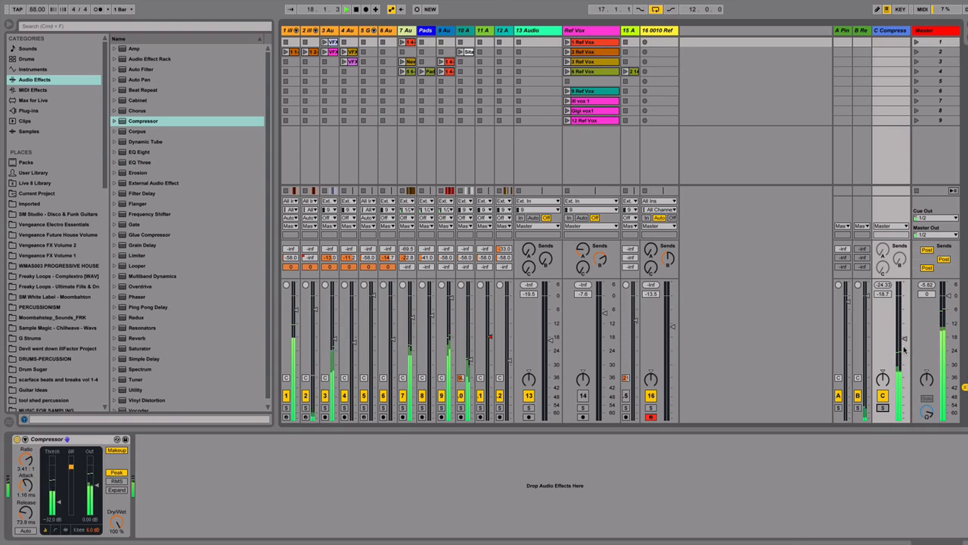
Sweep the Compressor return's volume down to -40.7 dB and back up, settling at -16.0 dB during playback
{"action": "left_click_drag", "start_coordinate": [905, 339], "coordinate": [904, 386]}
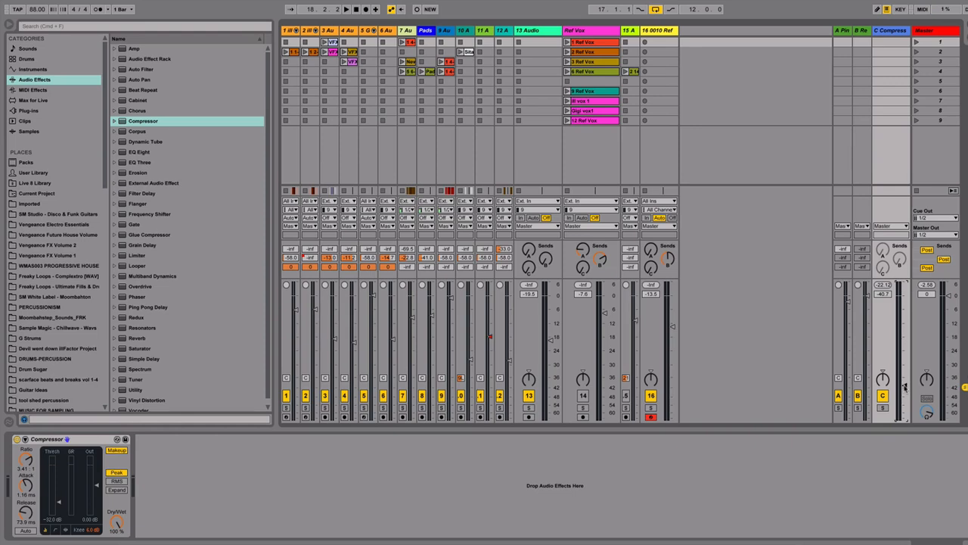
{"action": "left_click_drag", "start_coordinate": [904, 385], "coordinate": [905, 346]}
{"action": "left_click_drag", "start_coordinate": [905, 345], "coordinate": [904, 314]}
{"action": "left_click_drag", "start_coordinate": [905, 315], "coordinate": [905, 383]}
{"action": "key", "text": "space"}
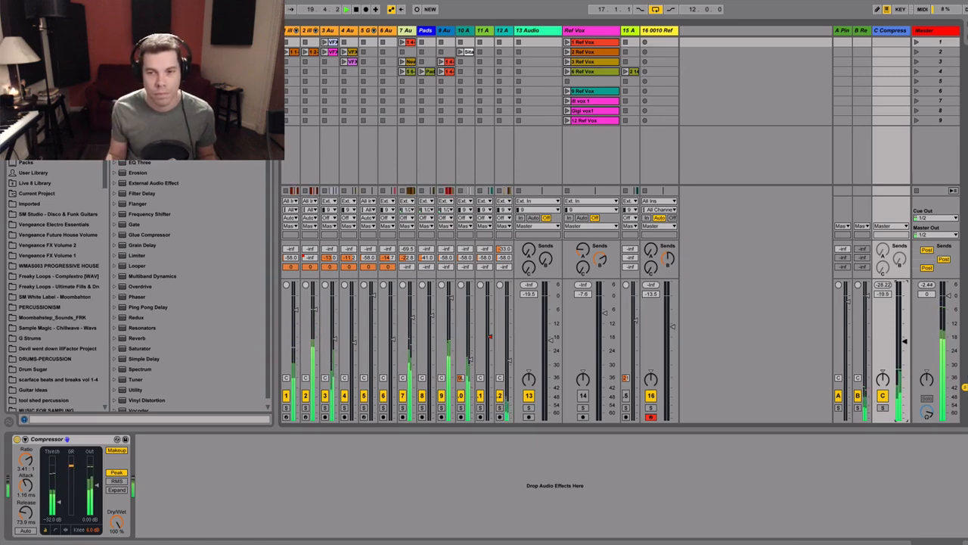
{"action": "left_click_drag", "start_coordinate": [905, 383], "coordinate": [905, 335]}
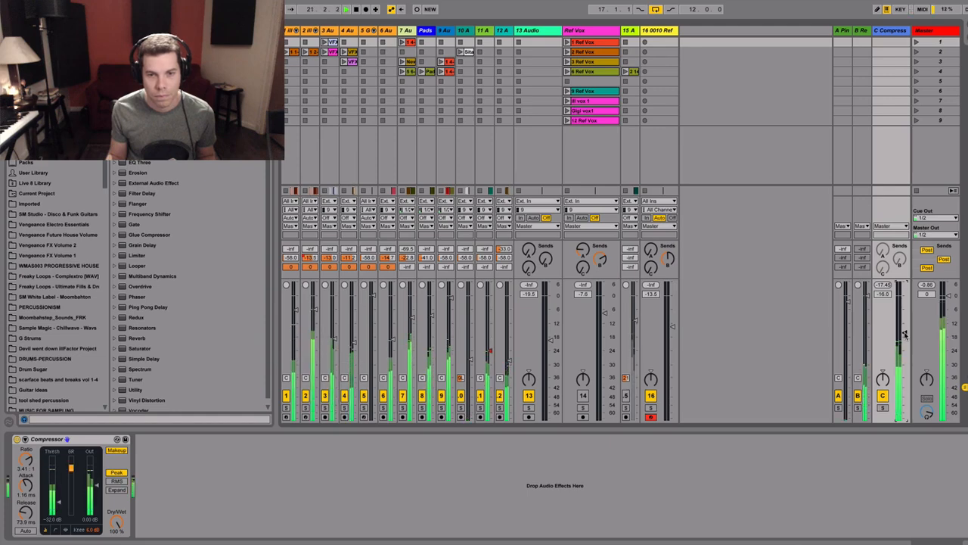
Switch the Compressor return off and on to compare the mix, and lower its volume to -17.8 dB
{"action": "left_click", "coordinate": [883, 395]}
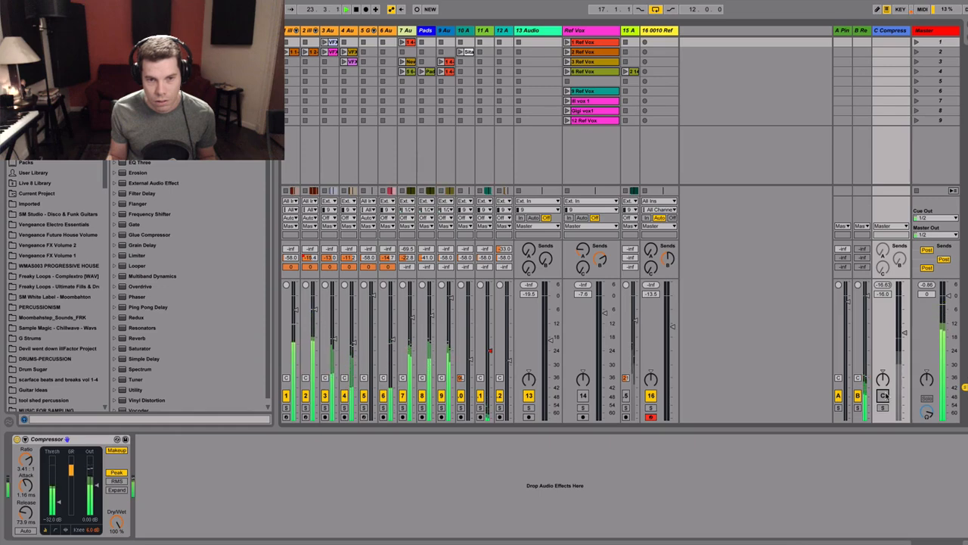
{"action": "left_click", "coordinate": [883, 395]}
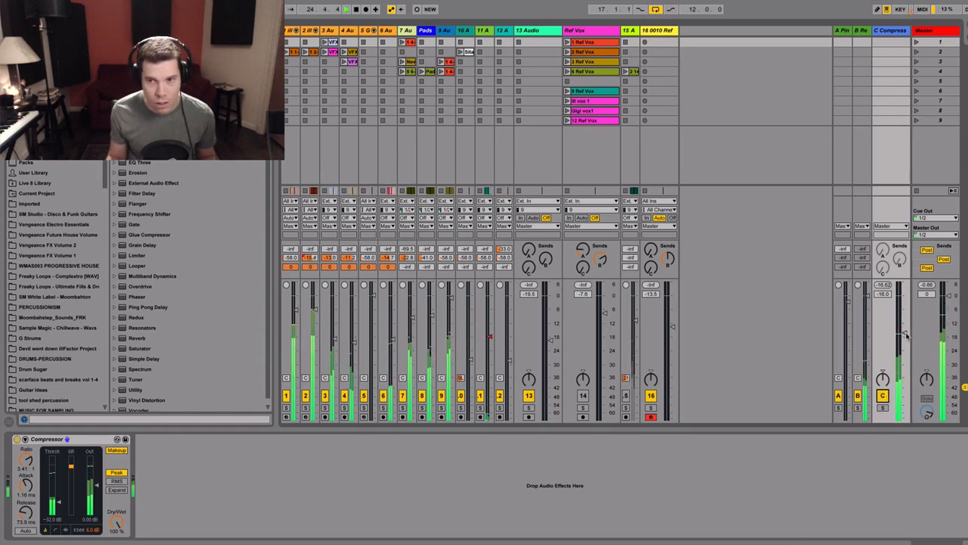
{"action": "left_click_drag", "start_coordinate": [905, 334], "coordinate": [906, 335]}
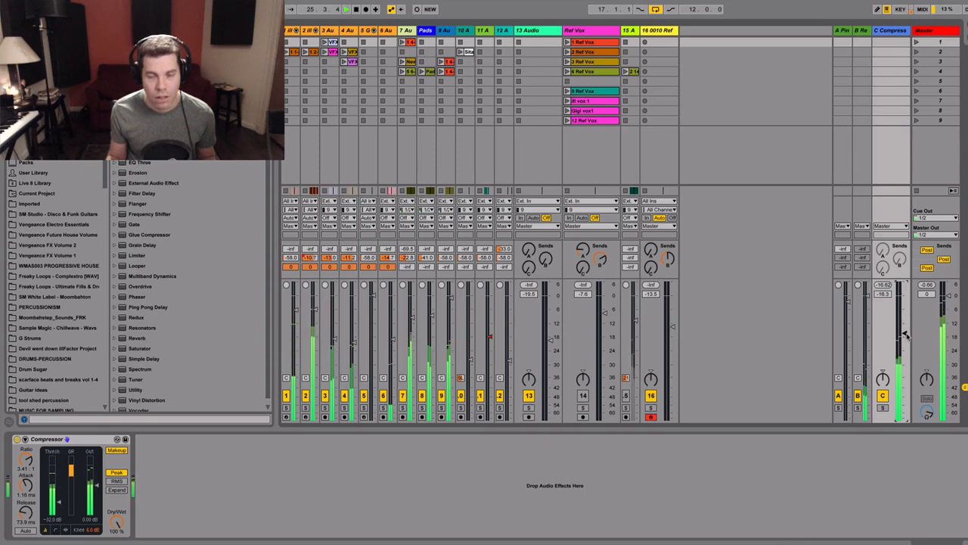
{"action": "key", "text": "space"}
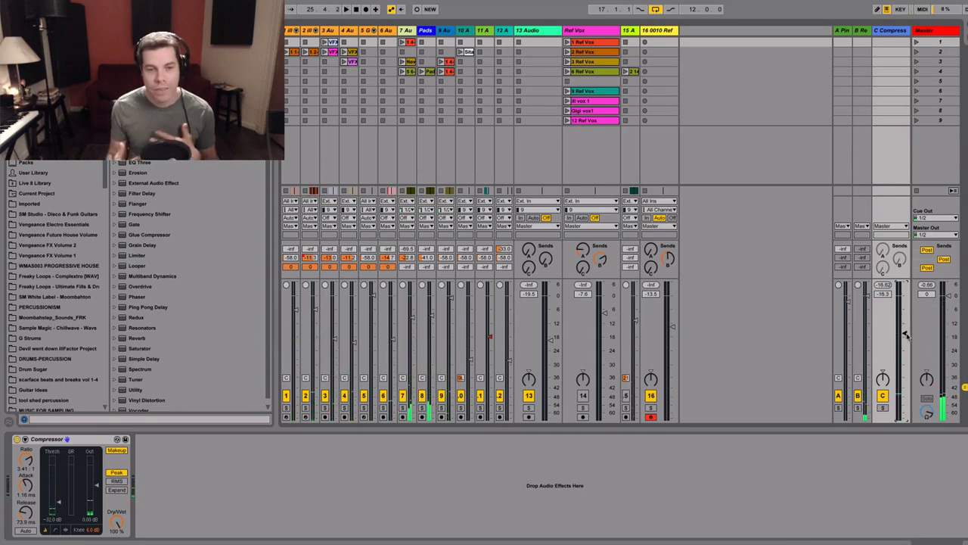
{"action": "left_click_drag", "start_coordinate": [905, 335], "coordinate": [907, 338]}
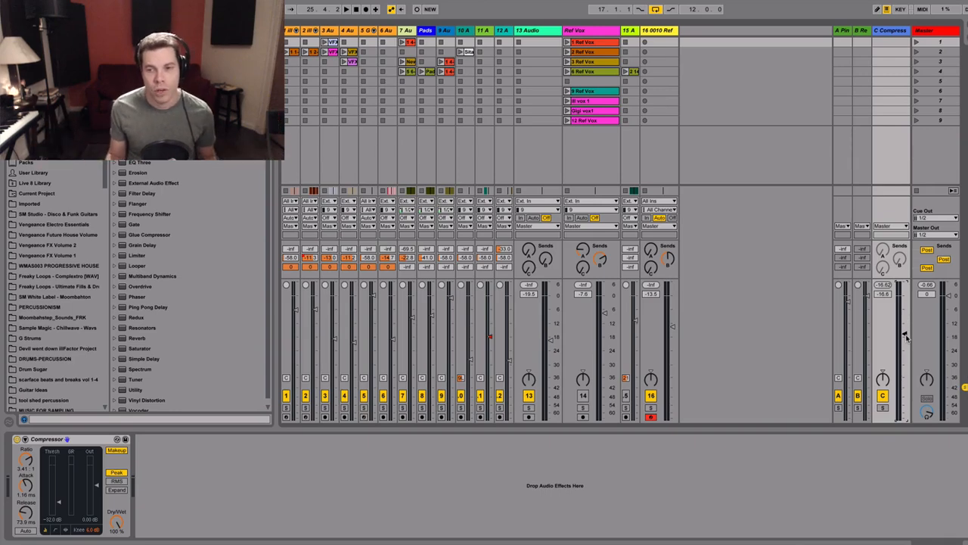
{"action": "left_click_drag", "start_coordinate": [907, 337], "coordinate": [907, 340]}
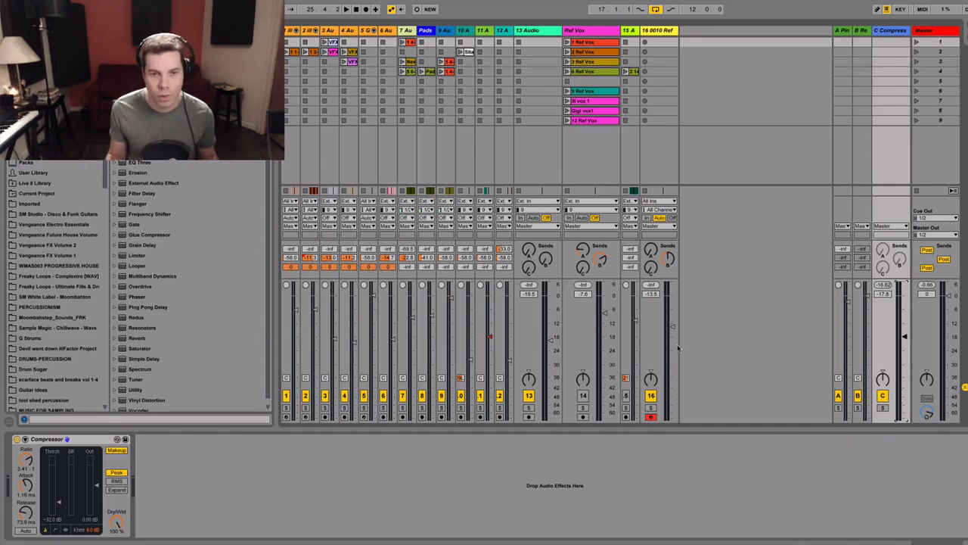
Reset Send C to -inf on tracks 1 to 6 together
{"action": "left_click", "coordinate": [389, 30]}
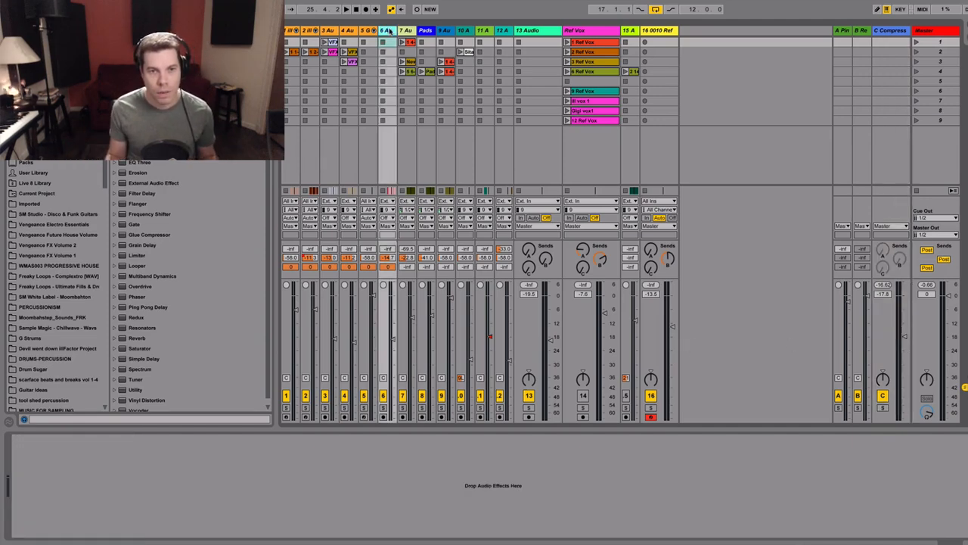
{"action": "left_click", "coordinate": [290, 31], "text": "shift"}
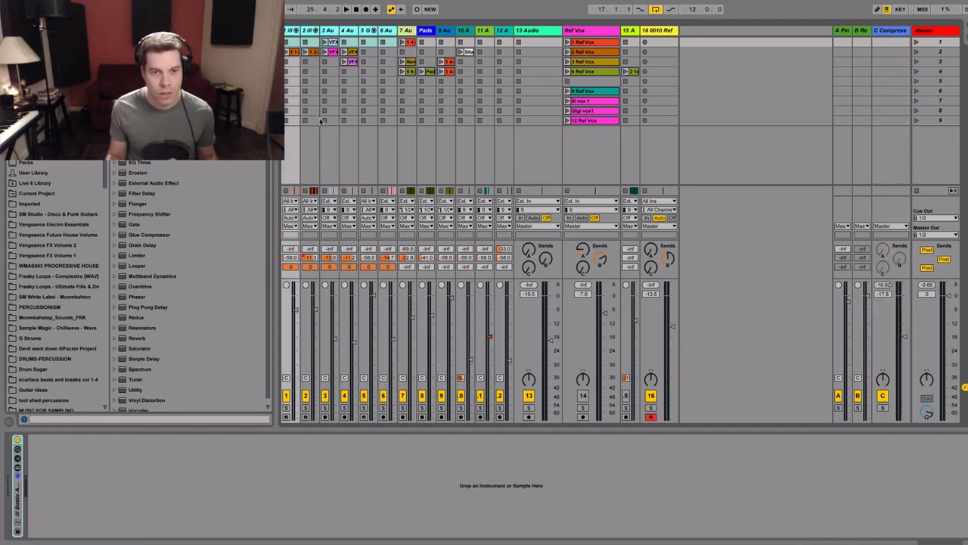
{"action": "left_click", "coordinate": [389, 266]}
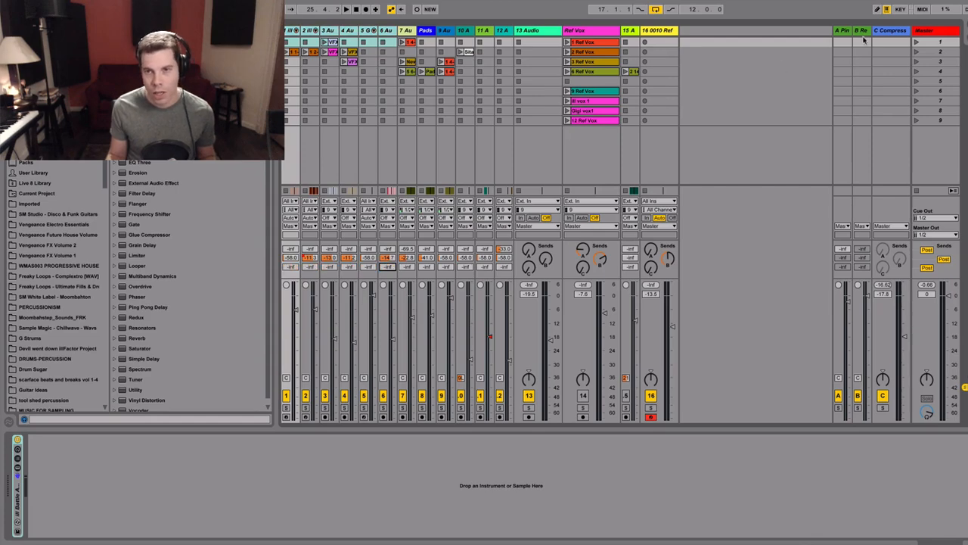
Raise Send C to 0 dB on tracks 7 to 14 together, from the first instrument track through Ref Vox
{"action": "left_click", "coordinate": [897, 31]}
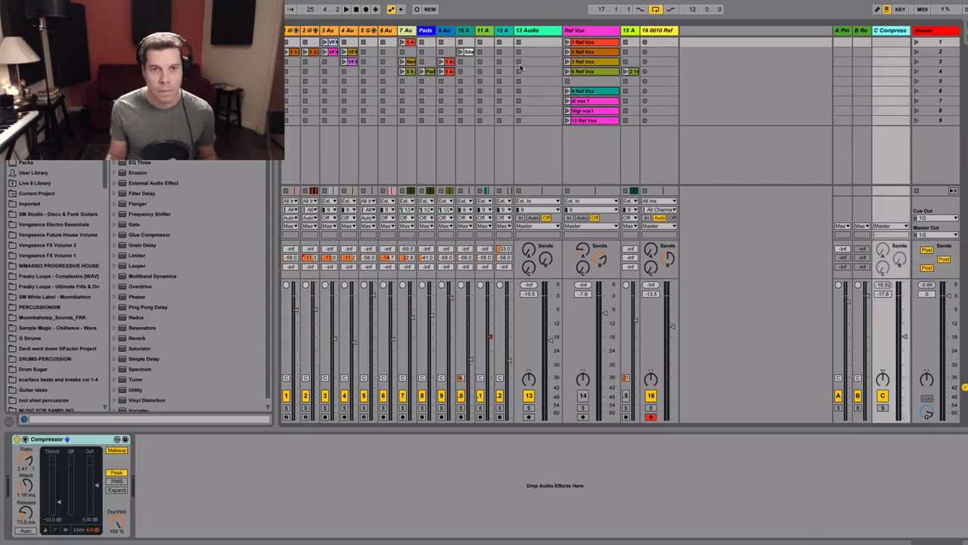
{"action": "left_click", "coordinate": [407, 31]}
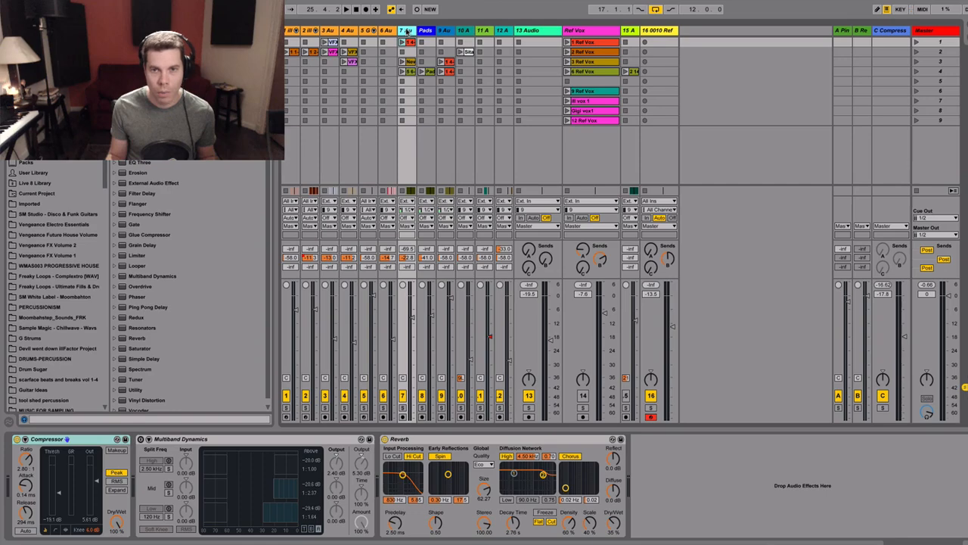
{"action": "left_click", "coordinate": [605, 32]}
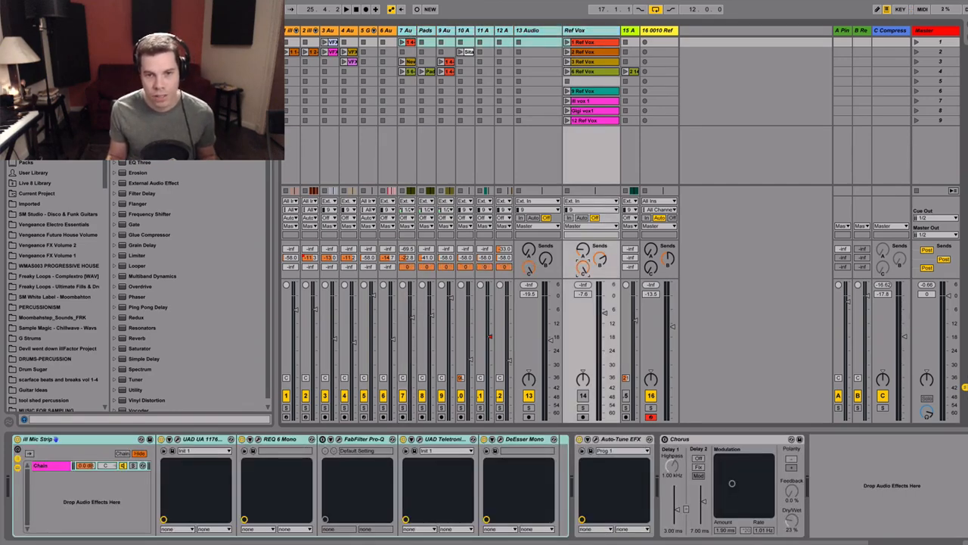
Audition the Compressor return soloed at -19.9 dB, set its threshold to -29.0 dB and attack to 0.67 ms, and unsolo it
{"action": "left_click", "coordinate": [900, 31]}
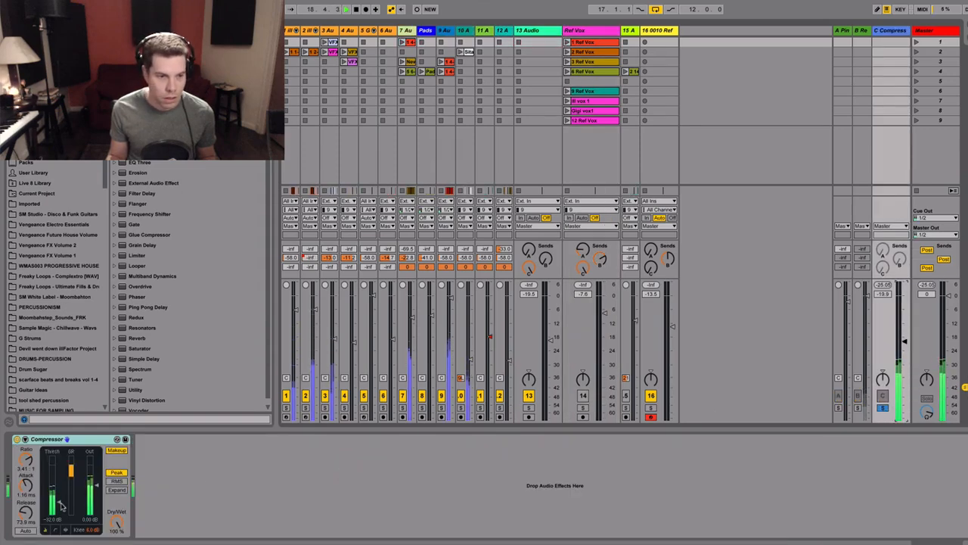
{"action": "left_click_drag", "start_coordinate": [59, 508], "coordinate": [29, 486]}
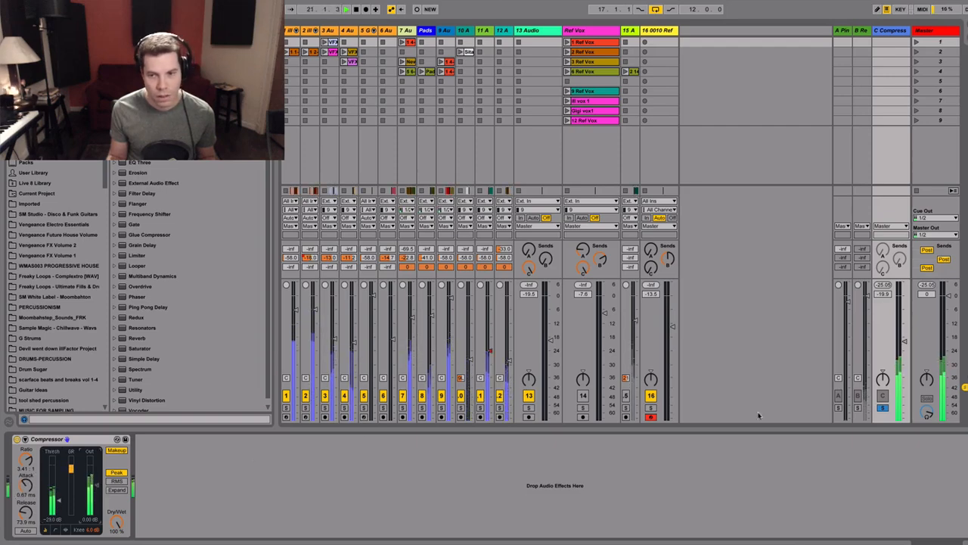
{"action": "left_click", "coordinate": [882, 408]}
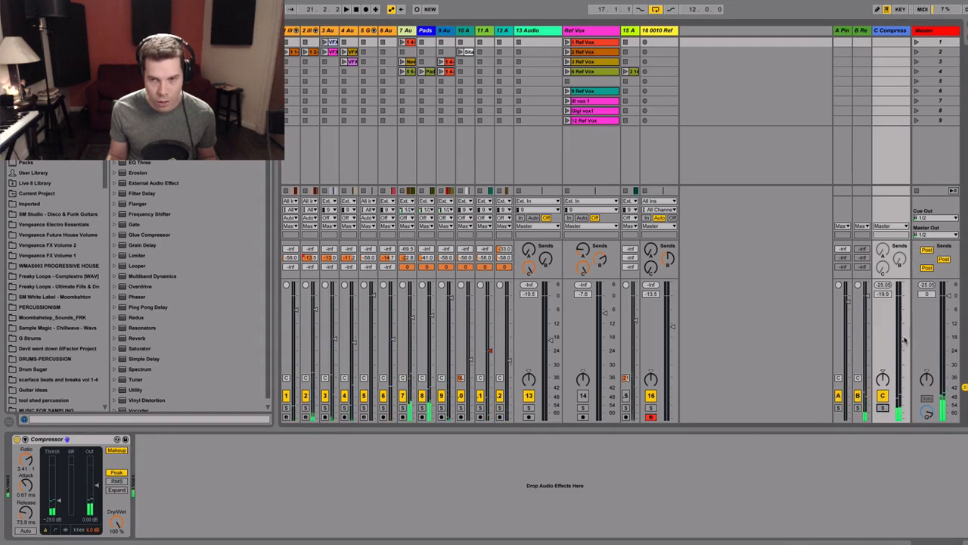
Raise the Compressor return's volume to -13.8 dB during playback, and switch the return off and on twice to compare
{"action": "key", "text": "space"}
{"action": "mouse_move", "coordinate": [904, 341]}
{"action": "left_mouse_down"}
{"action": "mouse_move", "coordinate": [905, 351]}
{"action": "mouse_move", "coordinate": [905, 327]}
{"action": "left_mouse_up"}
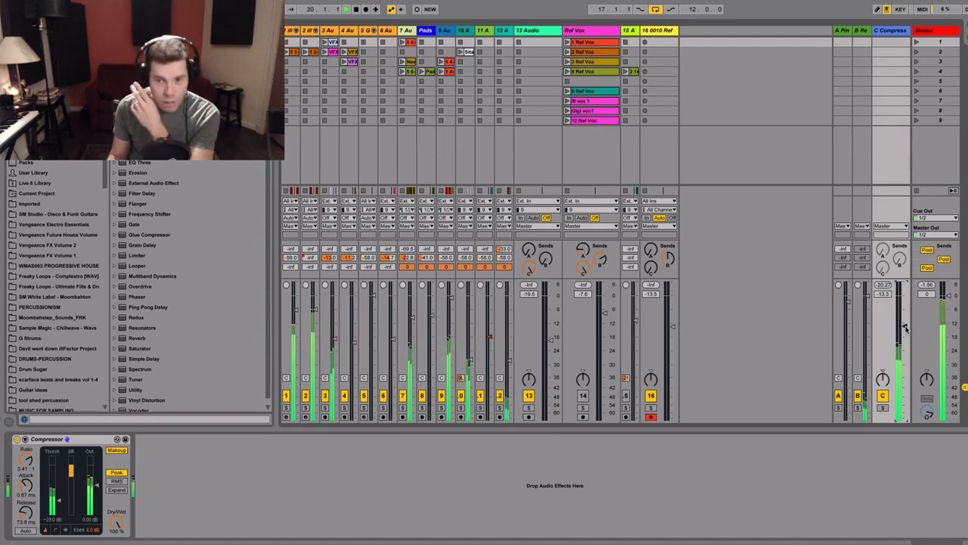
{"action": "left_click", "coordinate": [882, 396]}
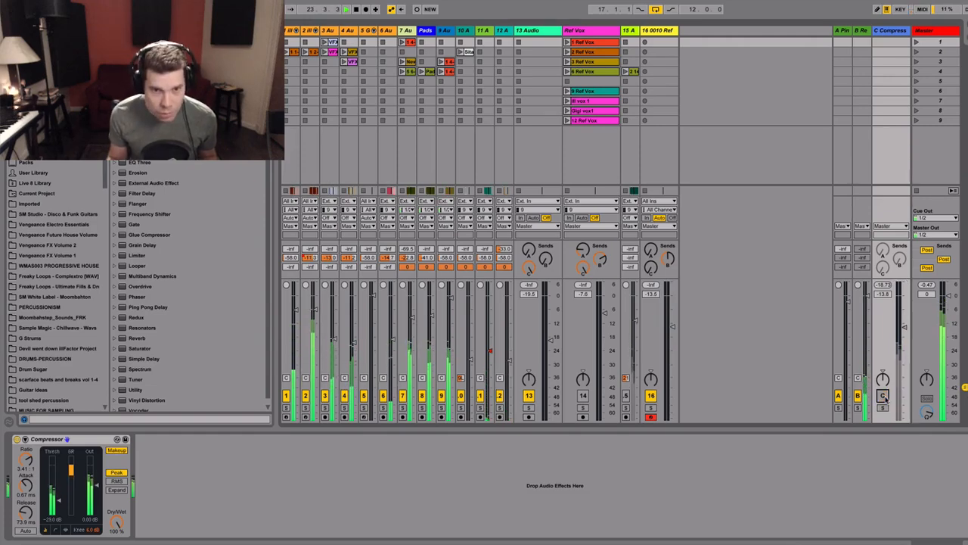
{"action": "left_click", "coordinate": [883, 396]}
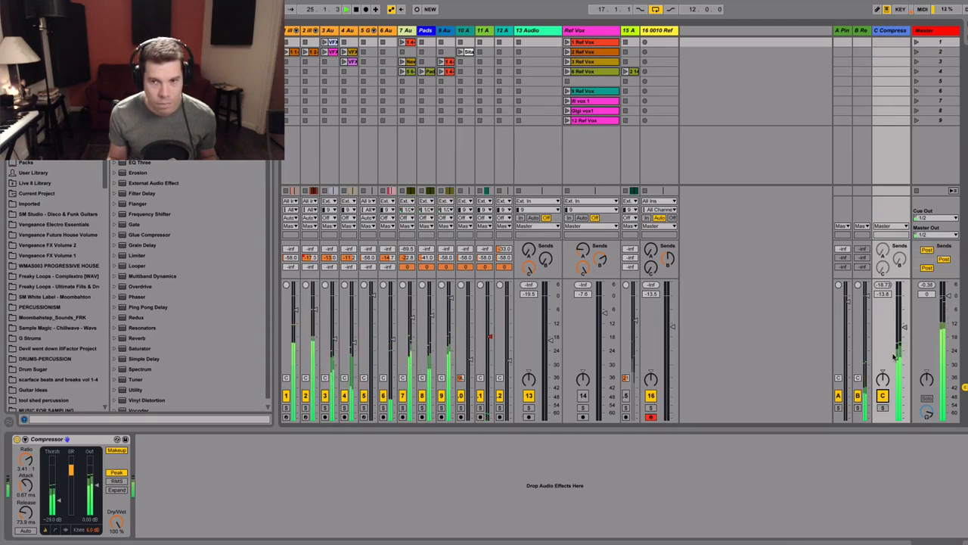
{"action": "left_click", "coordinate": [882, 396]}
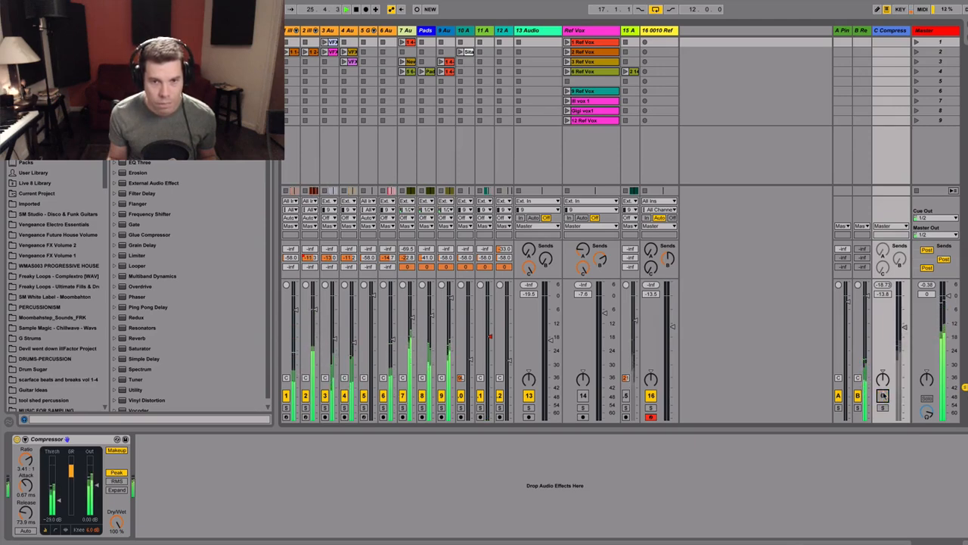
{"action": "left_click", "coordinate": [883, 396]}
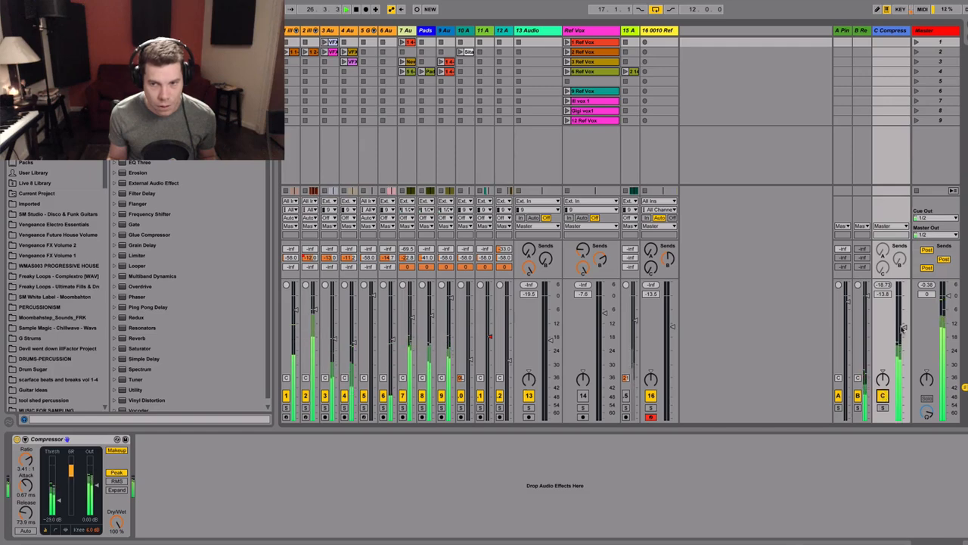